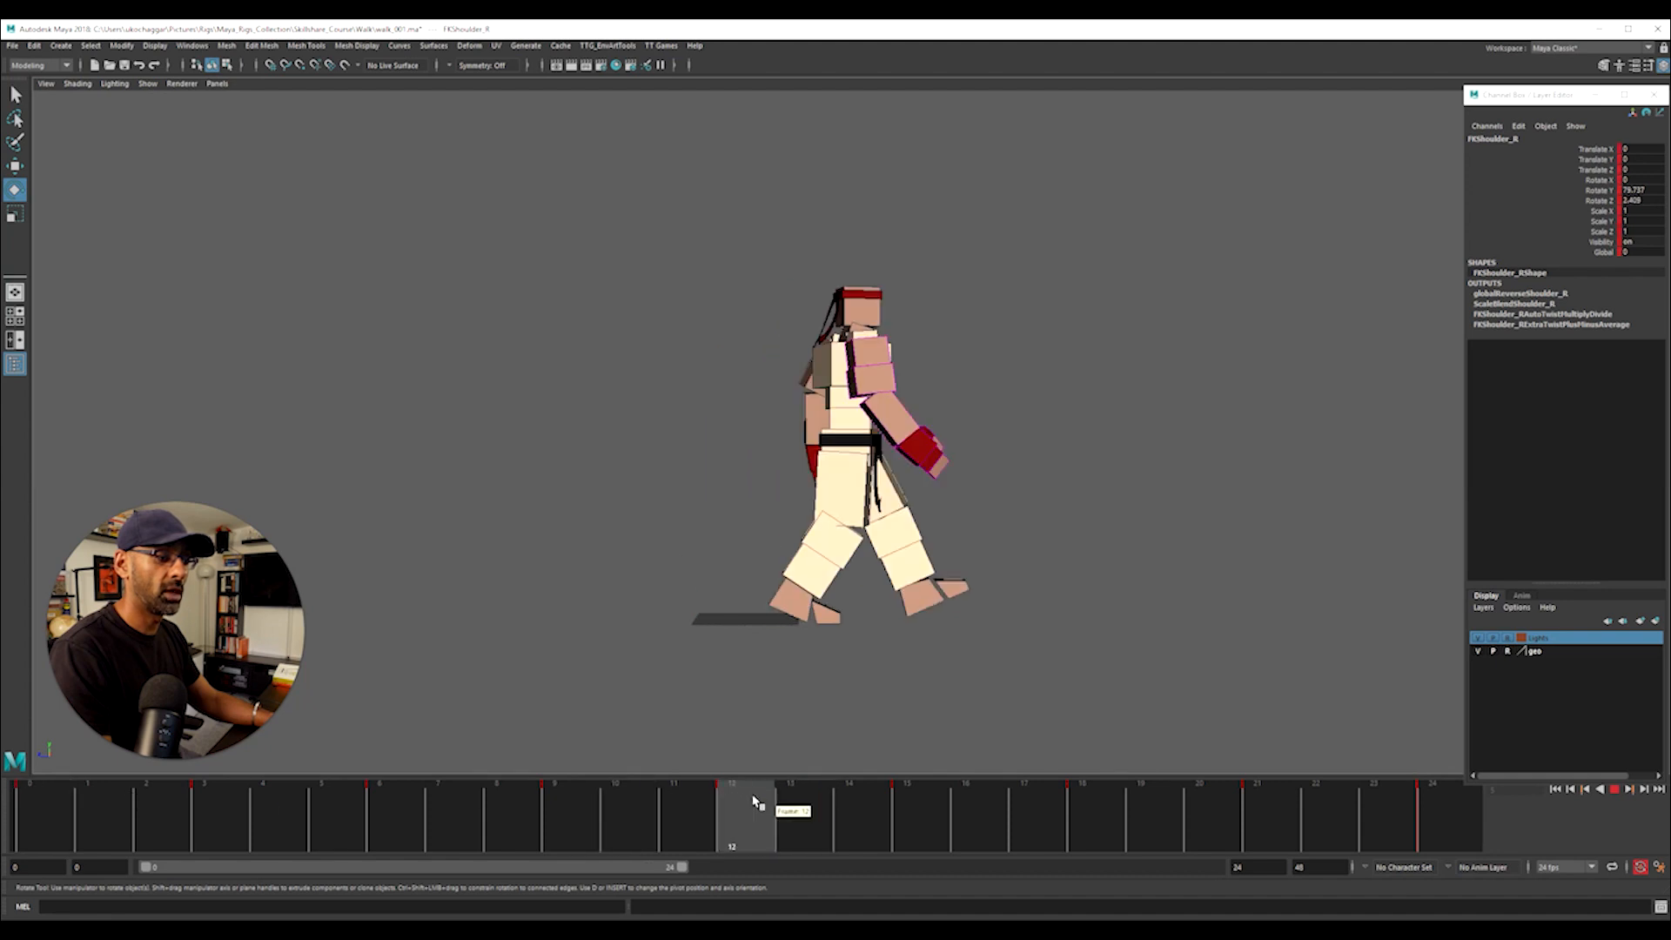
Play back the walk cycle and adjust the rotation of the right shoulder control FKShoulder_R at frame 18
{"action": "left_click_drag", "start_coordinate": [774, 626], "coordinate": [644, 631], "text": "alt"}
{"action": "right_click_drag", "start_coordinate": [645, 631], "coordinate": [810, 479], "text": "alt"}
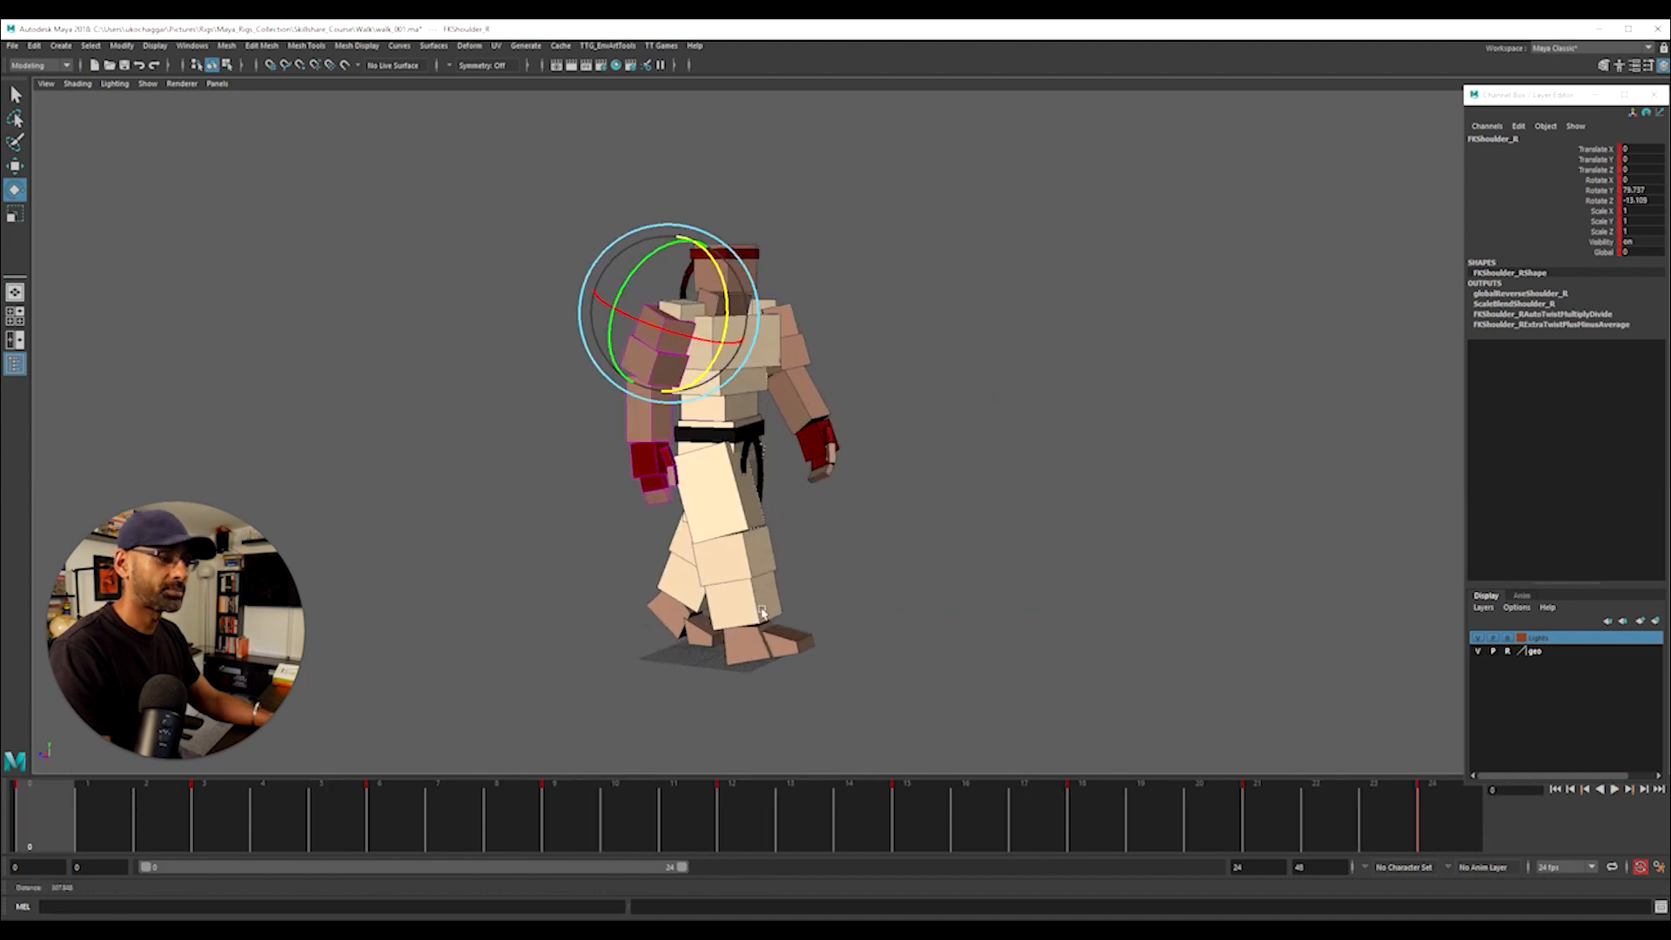
{"action": "middle_click_drag", "start_coordinate": [810, 479], "coordinate": [849, 462], "text": "alt"}
{"action": "key", "text": "alt+v"}
{"action": "right_click_drag", "start_coordinate": [940, 586], "coordinate": [648, 585], "text": "alt"}
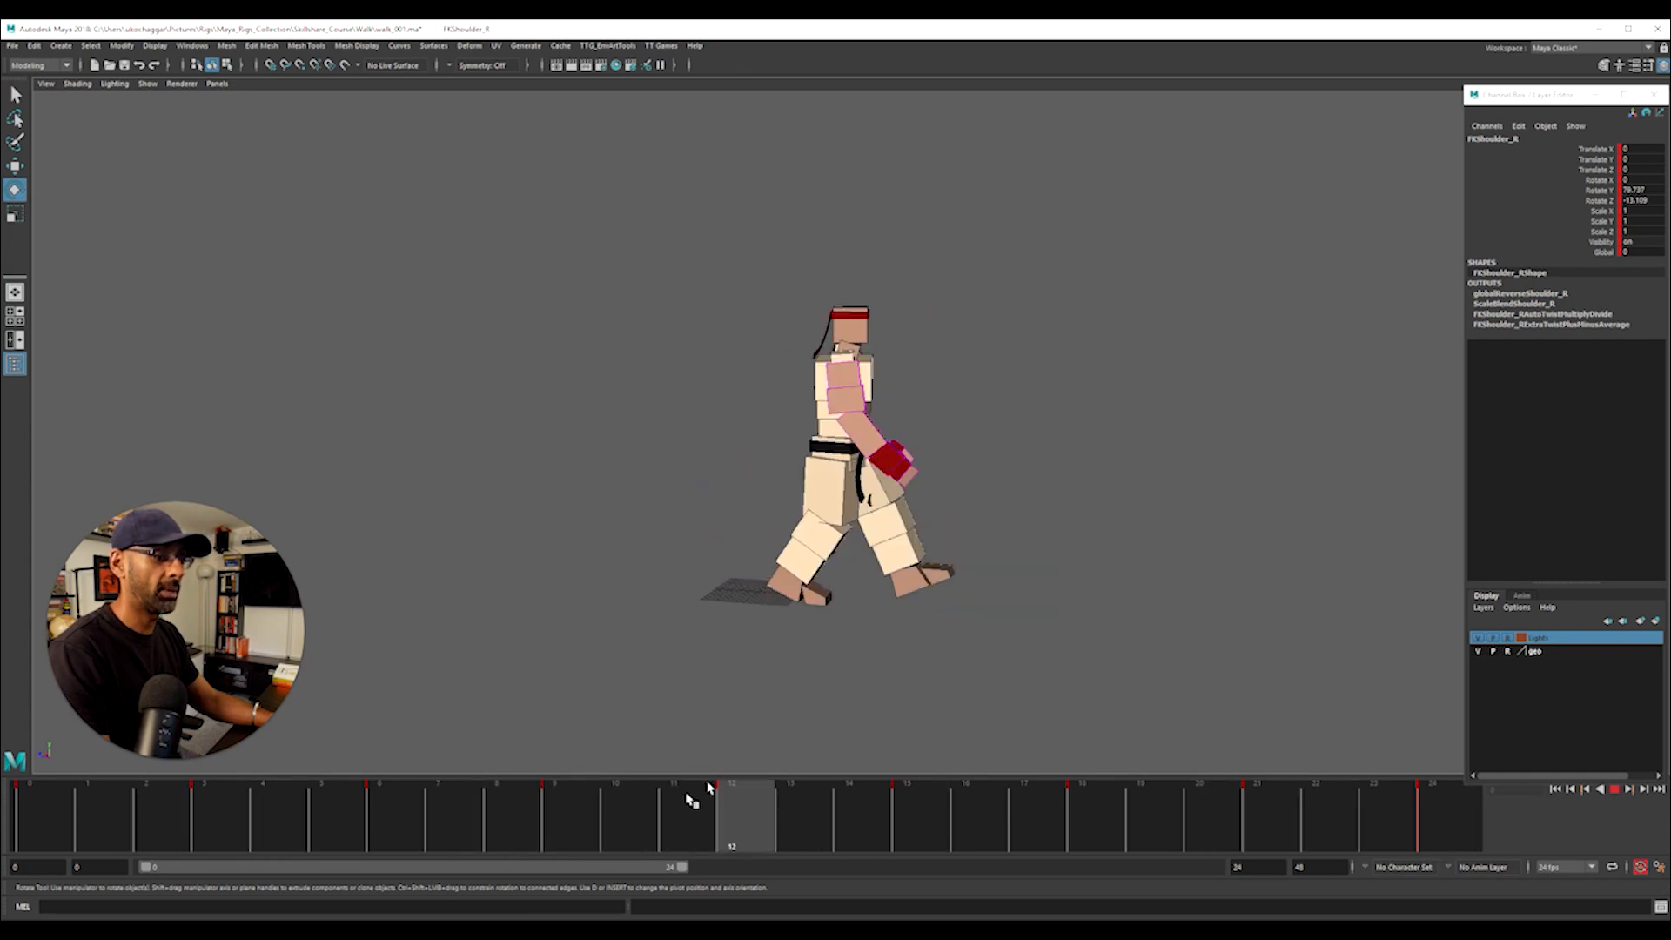
{"action": "left_click_drag", "start_coordinate": [492, 805], "coordinate": [1072, 784]}
{"action": "left_click_drag", "start_coordinate": [840, 396], "coordinate": [865, 411]}
{"action": "left_click_drag", "start_coordinate": [1087, 805], "coordinate": [1087, 866]}
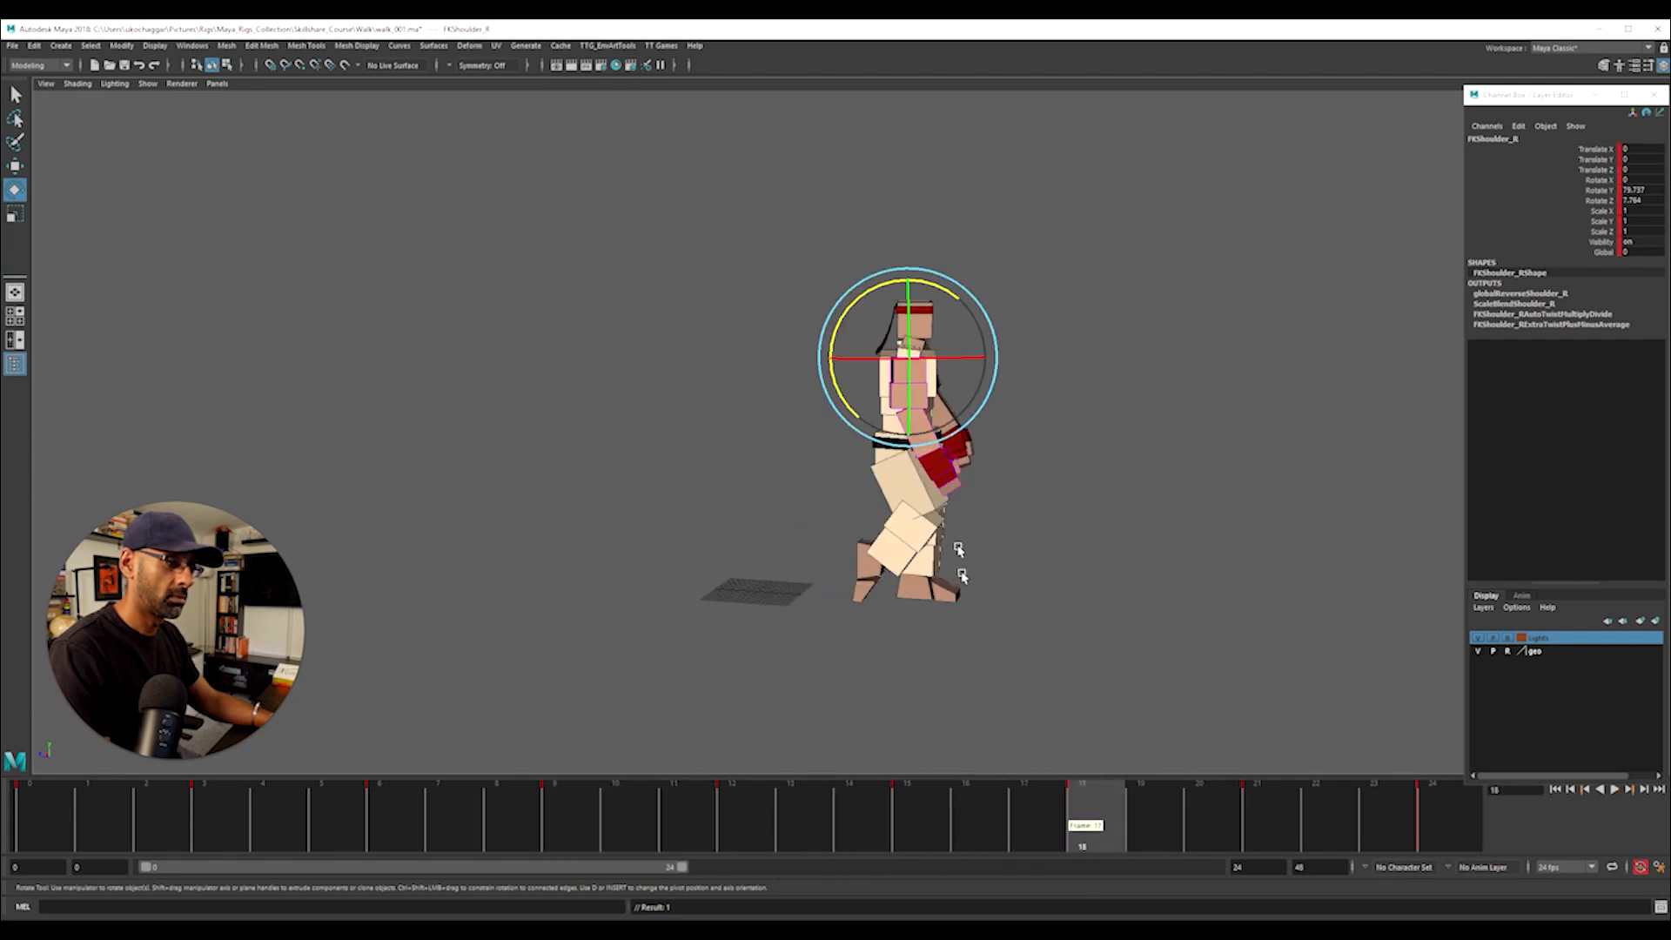
{"action": "left_click_drag", "start_coordinate": [837, 394], "coordinate": [837, 383]}
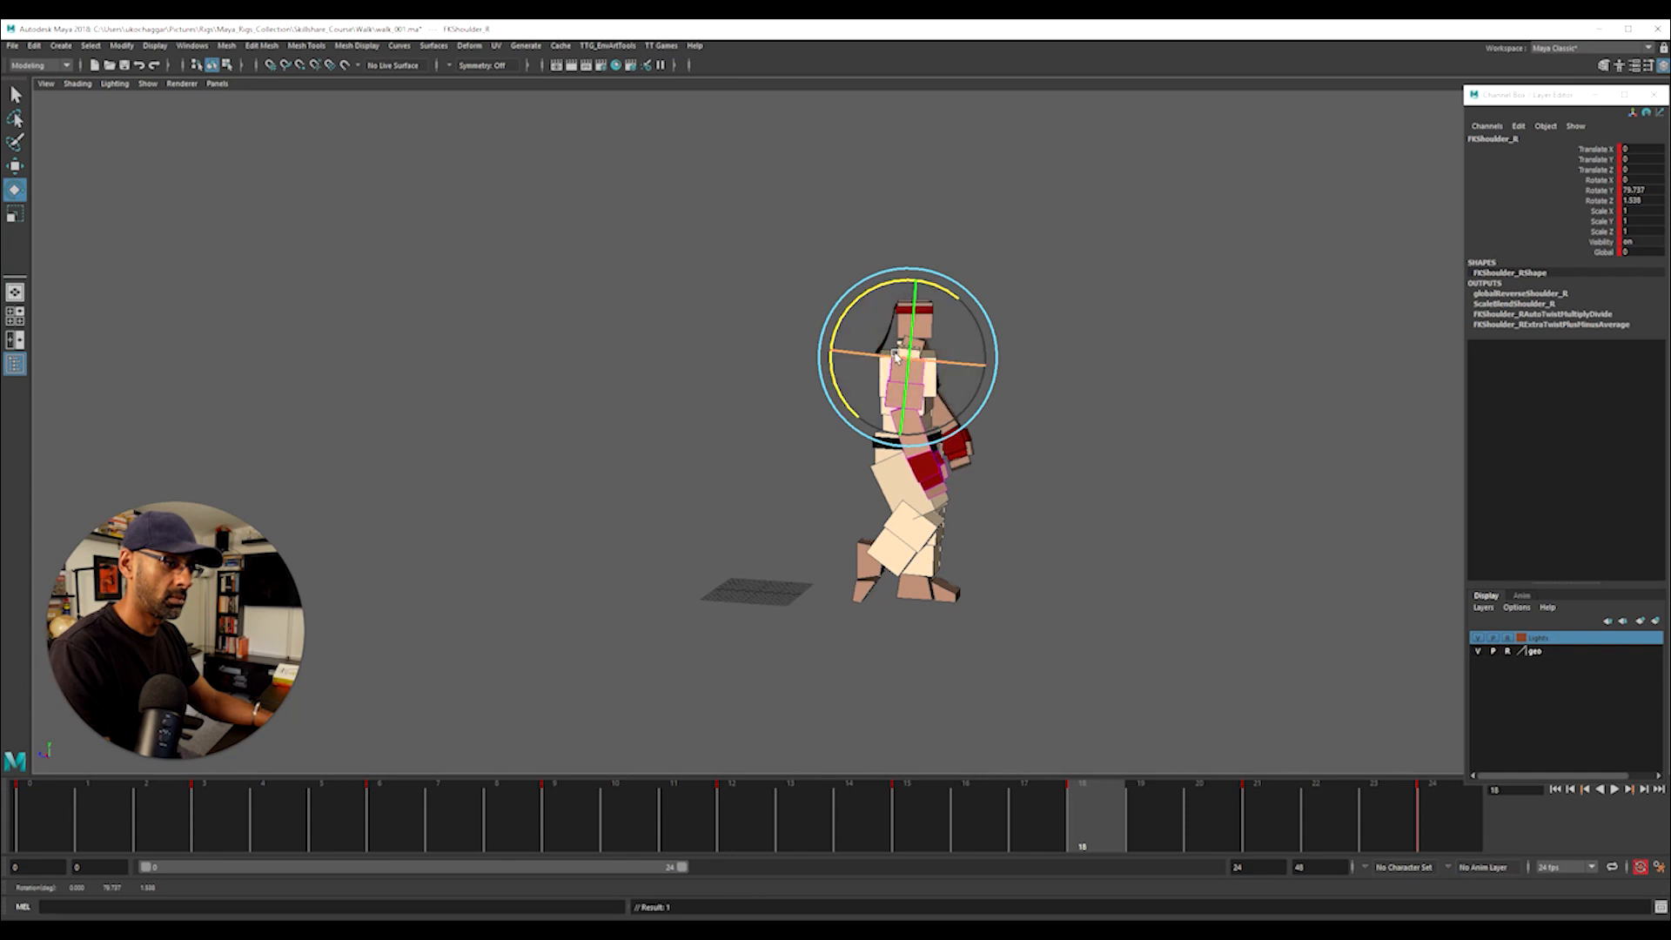
{"action": "key", "text": "ctrl+z"}
{"action": "left_click", "coordinate": [981, 328]}
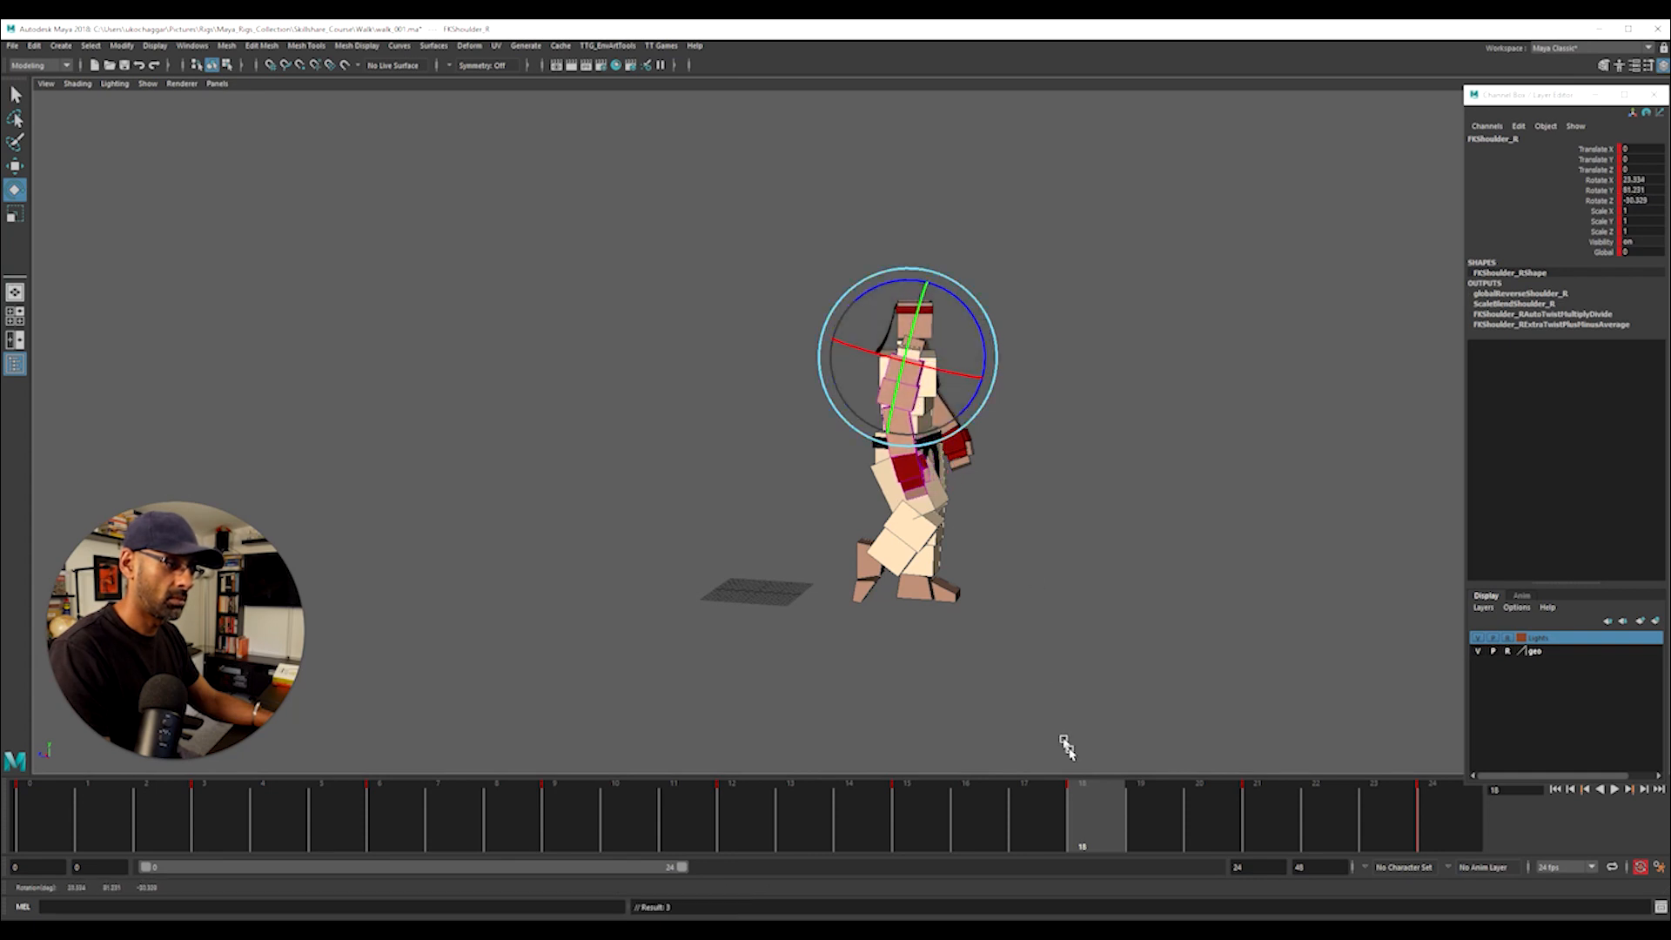
{"action": "key", "text": "ctrl+z"}
Adjust the right shoulder control's rotation at frame 21 and play back the walk to check the arm swing
{"action": "left_click_drag", "start_coordinate": [1114, 836], "coordinate": [1260, 835]}
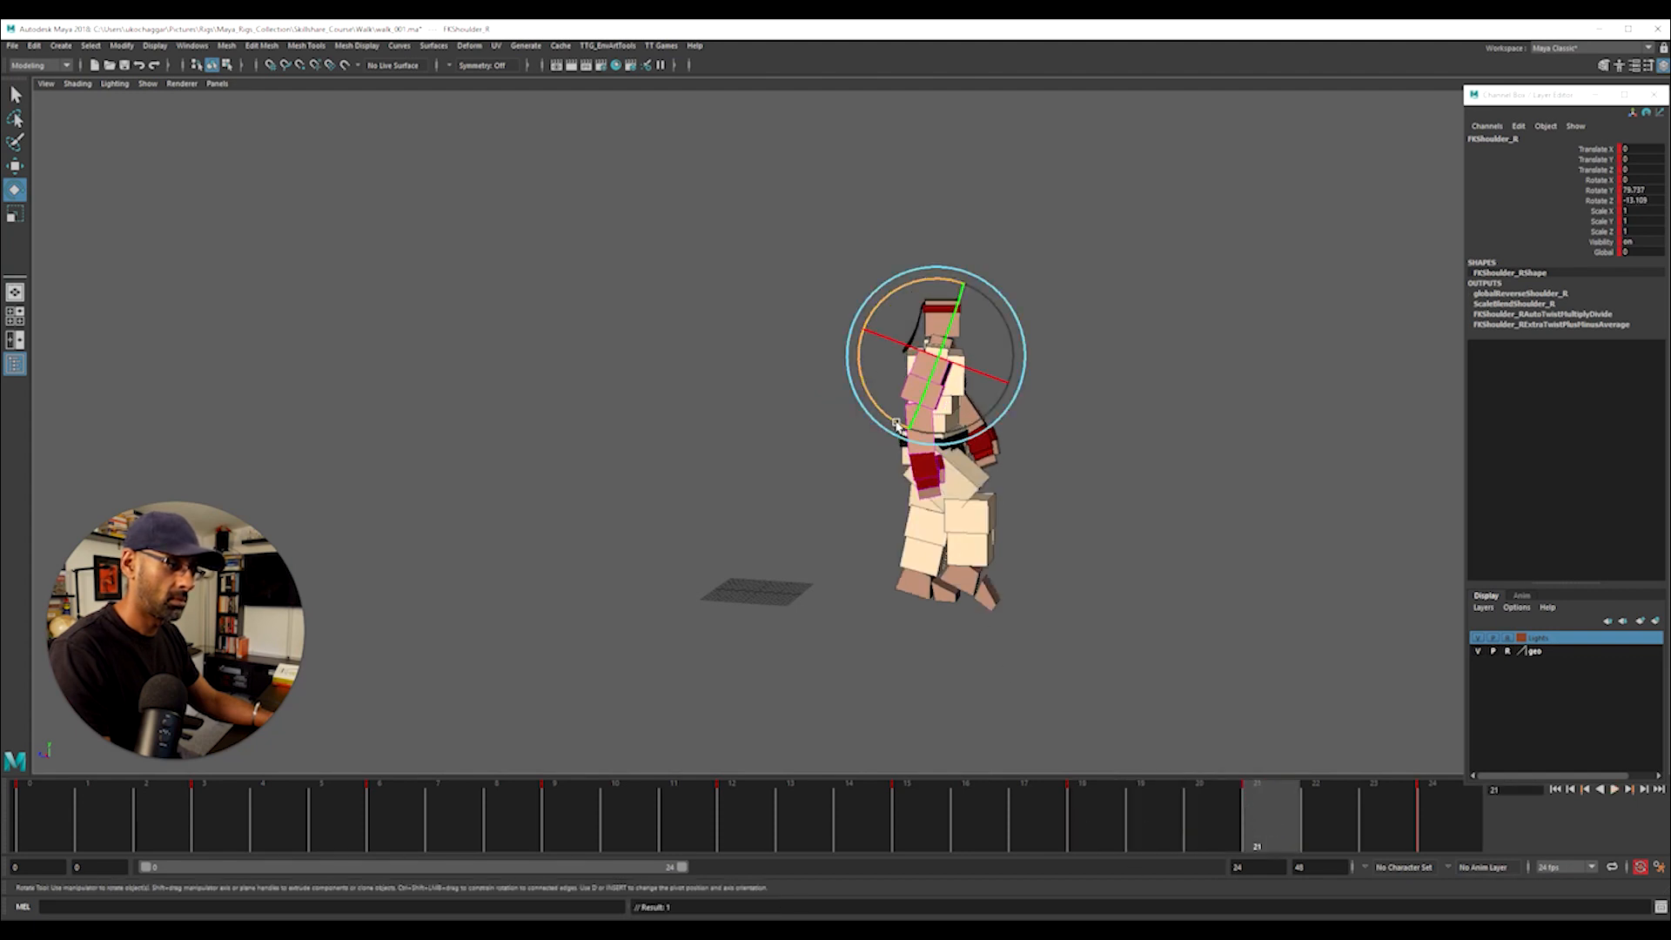
{"action": "left_click_drag", "start_coordinate": [897, 424], "coordinate": [892, 422]}
{"action": "left_click_drag", "start_coordinate": [1451, 784], "coordinate": [152, 814]}
{"action": "key", "text": "alt+v"}
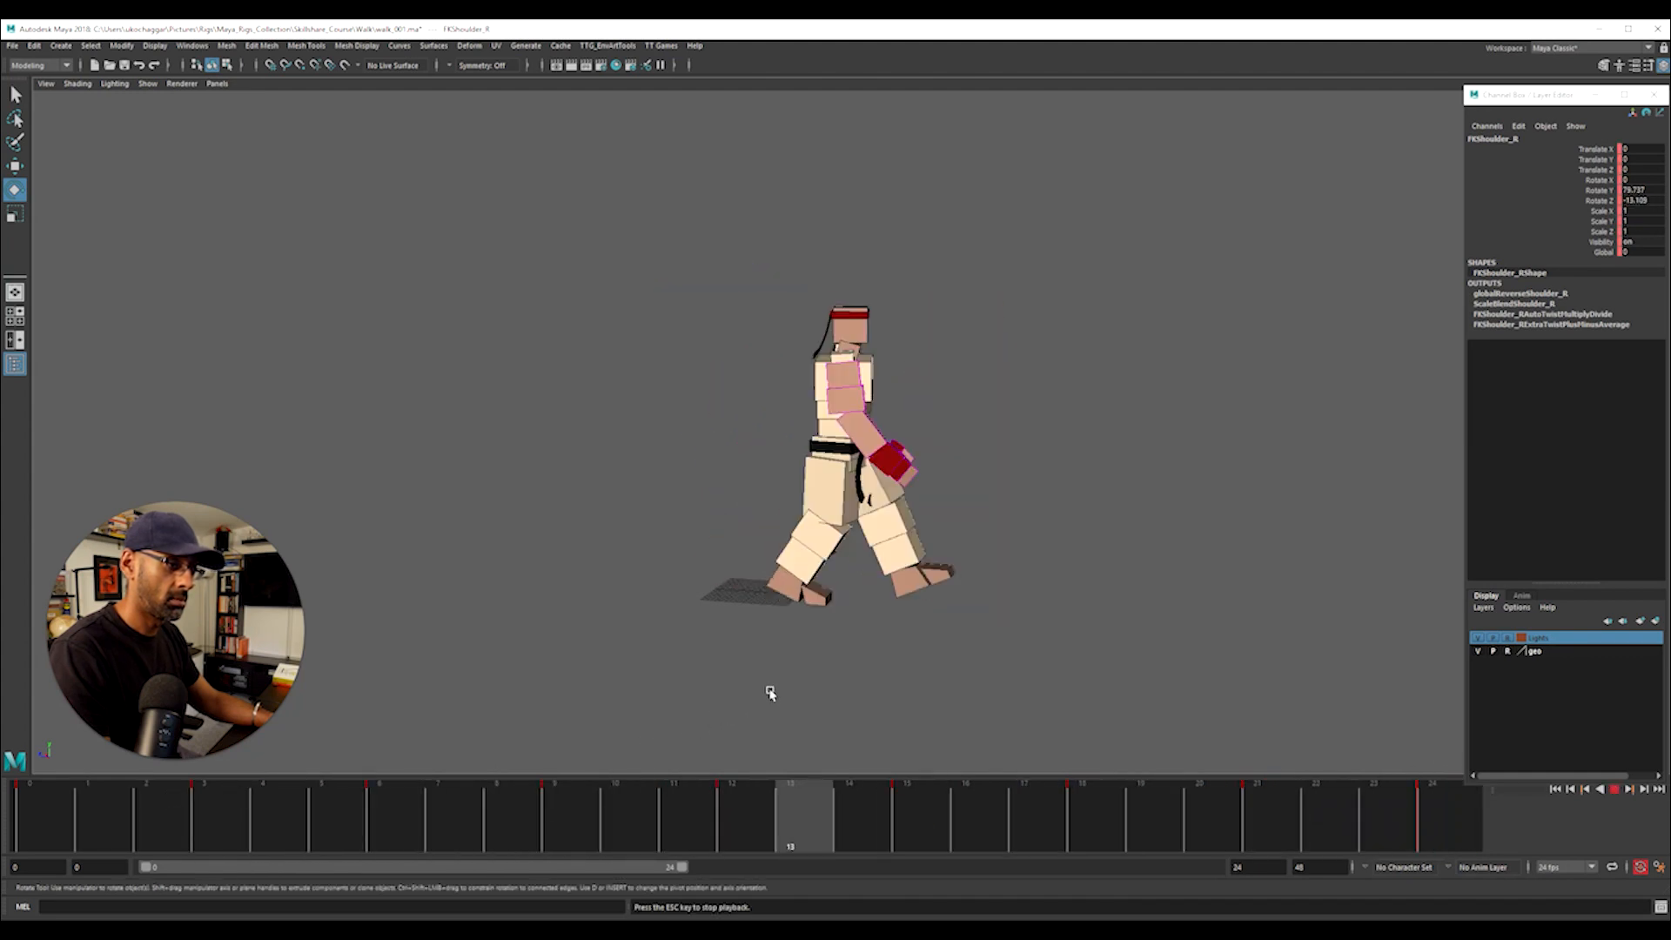
{"action": "left_click_drag", "start_coordinate": [567, 829], "coordinate": [738, 832]}
{"action": "left_click_drag", "start_coordinate": [805, 601], "coordinate": [857, 578], "text": "alt"}
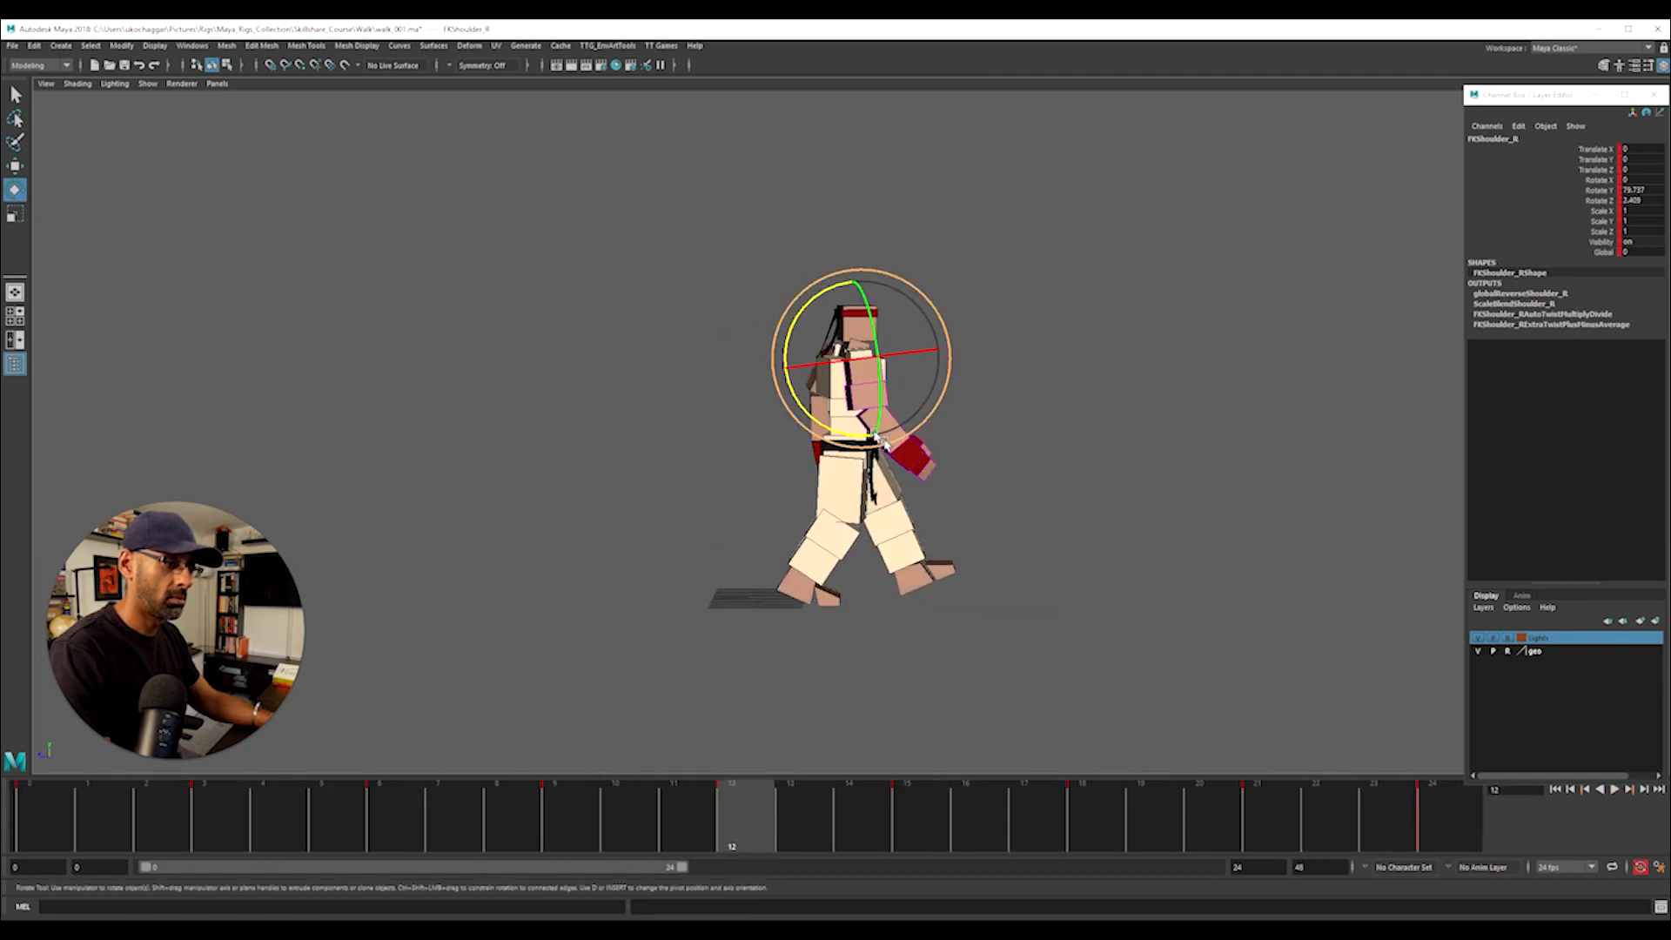
{"action": "key", "text": "alt+v"}
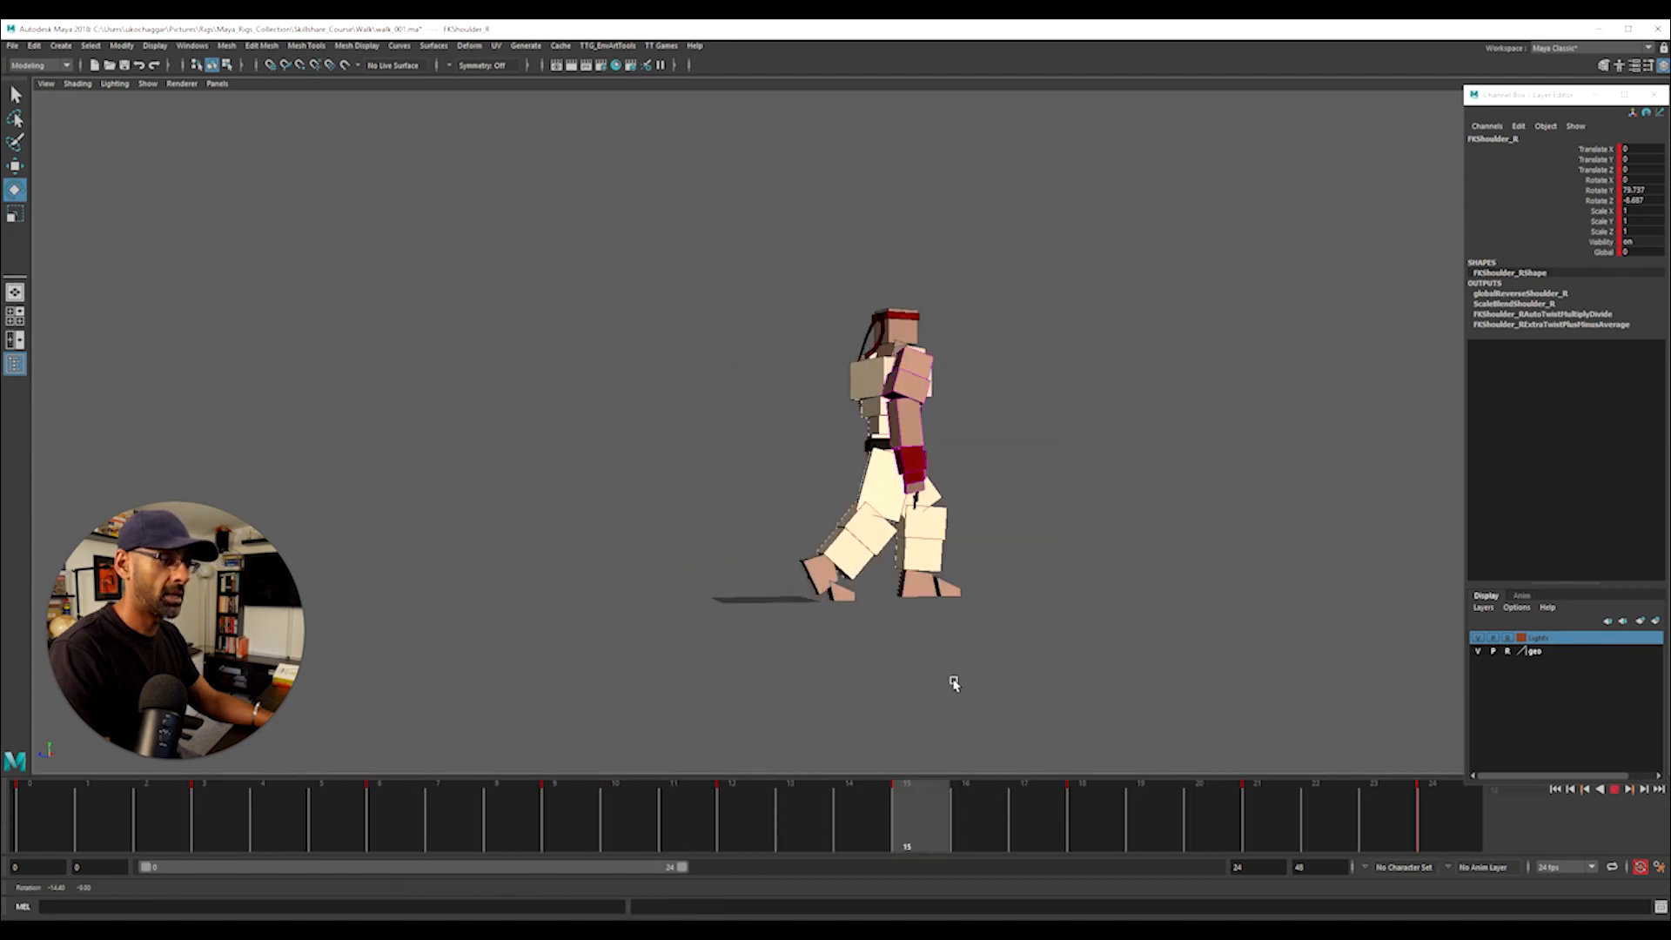
{"action": "left_click_drag", "start_coordinate": [850, 699], "coordinate": [669, 705], "text": "alt"}
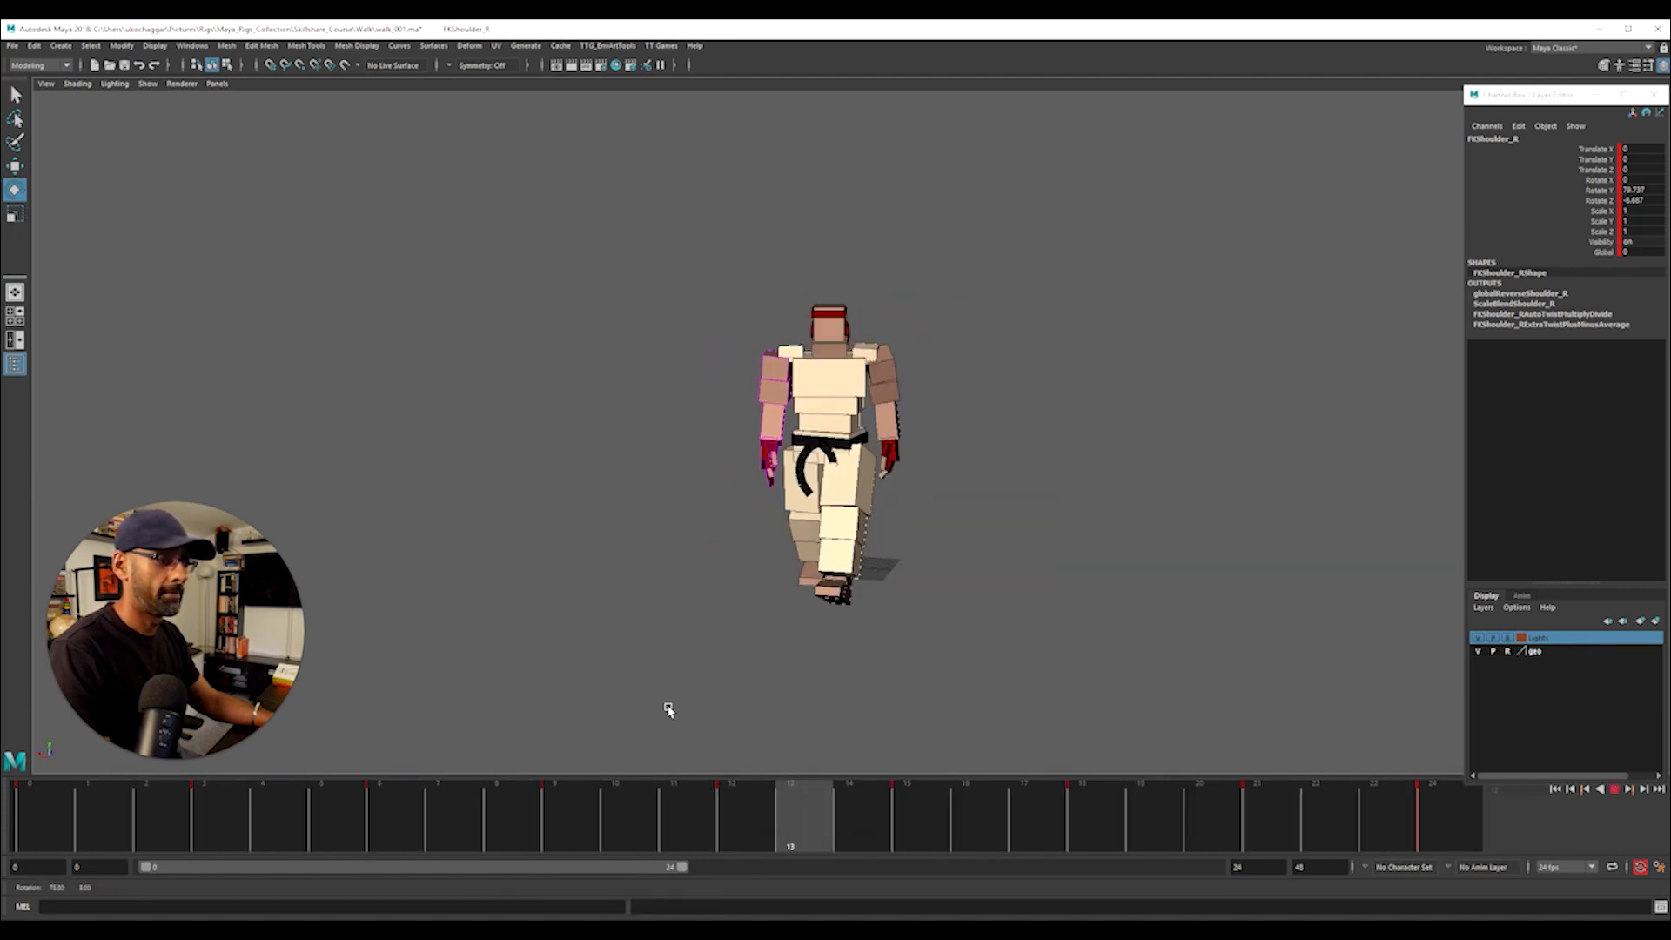
{"action": "key", "text": "Escape"}
Display the rig controls, select the left shoulder control FKShoulder_L, and rotate it at frame 9
{"action": "left_click_drag", "start_coordinate": [578, 627], "coordinate": [965, 452], "text": "alt"}
{"action": "key", "text": "alt+1"}
{"action": "left_click", "coordinate": [1063, 343]}
{"action": "left_click", "coordinate": [936, 344]}
{"action": "right_click_drag", "start_coordinate": [1129, 361], "coordinate": [747, 444], "text": "alt"}
{"action": "left_click_drag", "start_coordinate": [279, 801], "coordinate": [570, 831]}
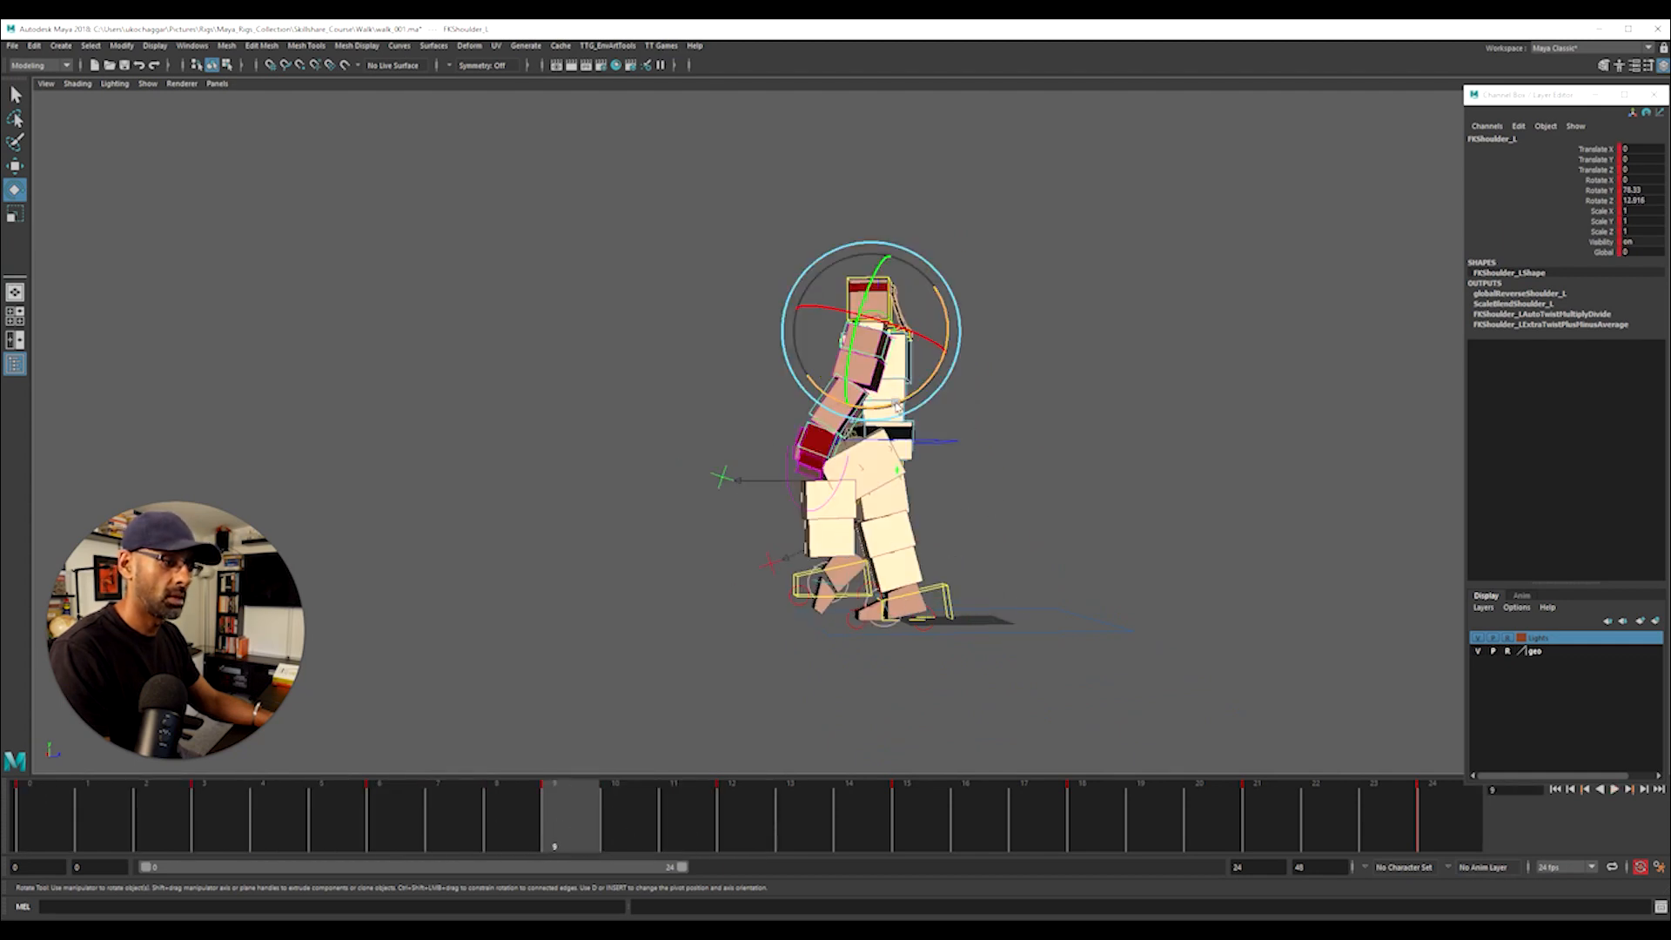
{"action": "left_click_drag", "start_coordinate": [896, 403], "coordinate": [911, 393]}
Rotate the left shoulder control at frames 6 and 3 to refine the left arm's swing
{"action": "left_click_drag", "start_coordinate": [564, 804], "coordinate": [384, 849]}
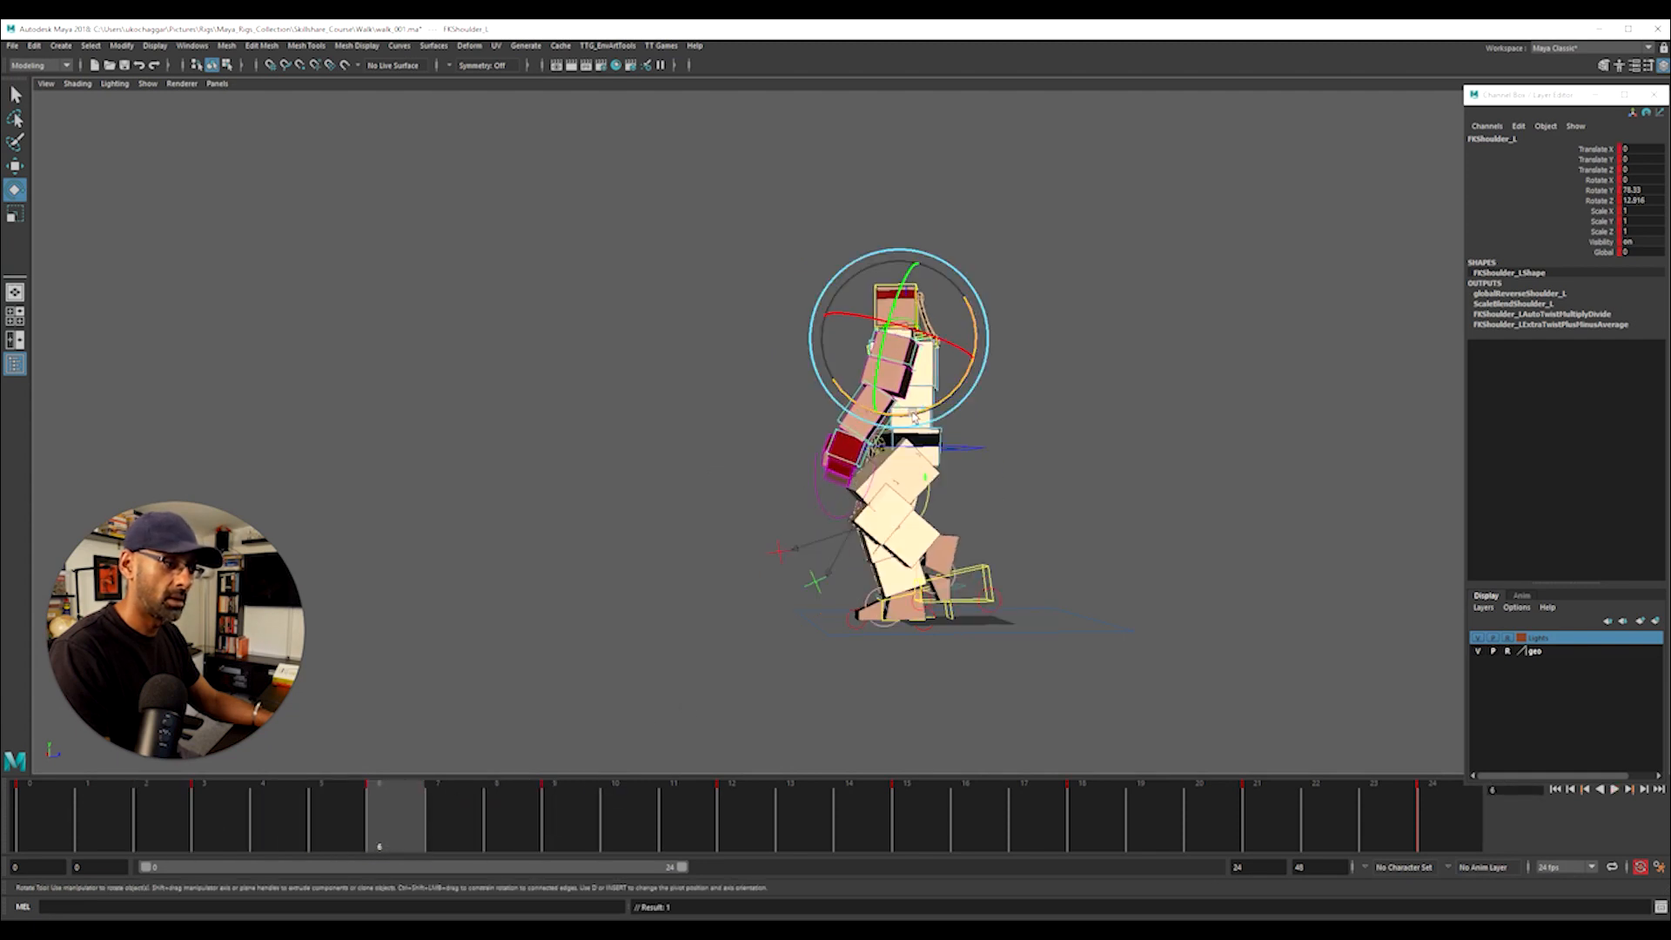
{"action": "left_click_drag", "start_coordinate": [915, 417], "coordinate": [924, 413]}
{"action": "left_click_drag", "start_coordinate": [391, 820], "coordinate": [270, 837]}
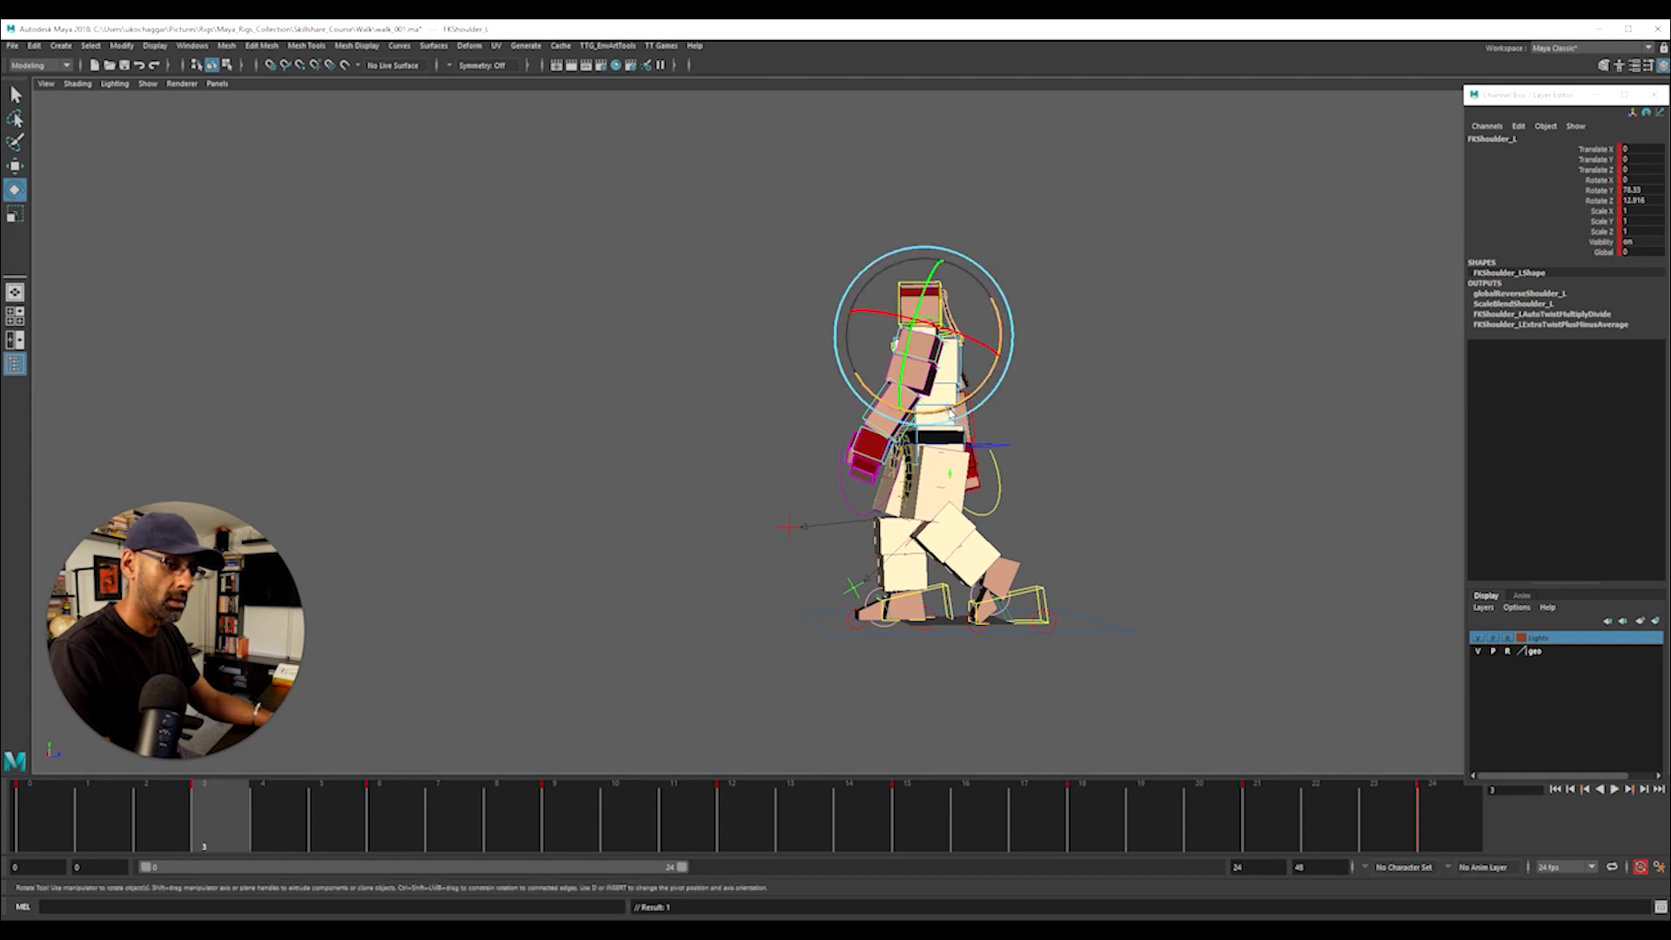
{"action": "left_click_drag", "start_coordinate": [962, 380], "coordinate": [960, 409]}
{"action": "left_click_drag", "start_coordinate": [287, 817], "coordinate": [929, 815]}
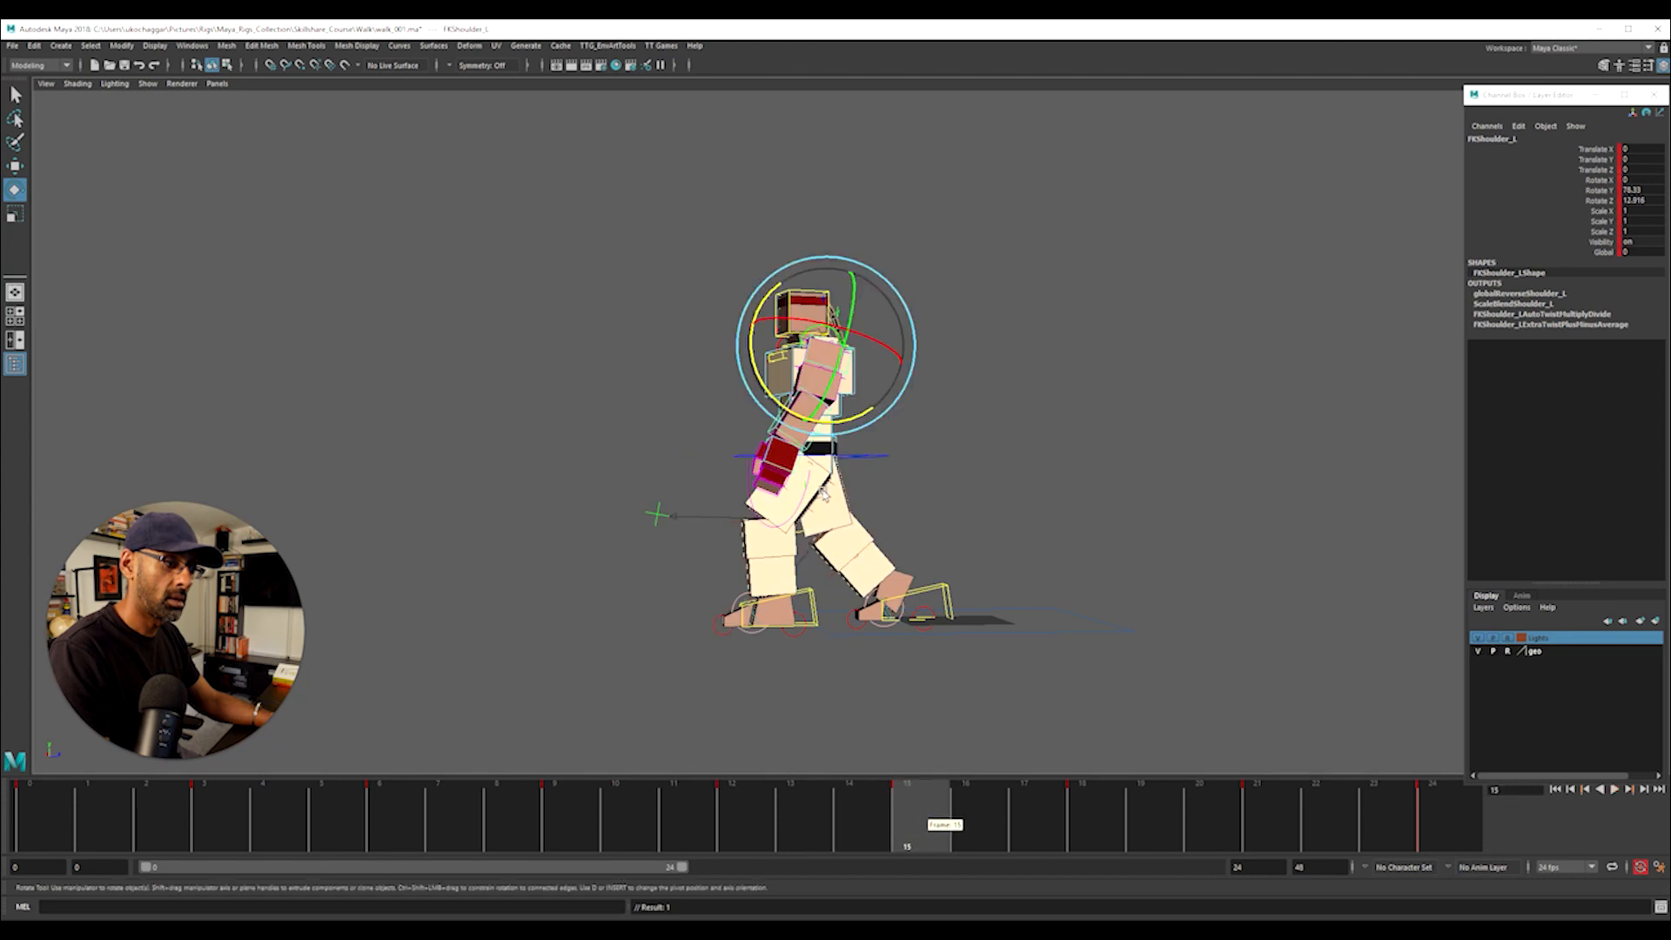
{"action": "left_click_drag", "start_coordinate": [801, 416], "coordinate": [816, 423]}
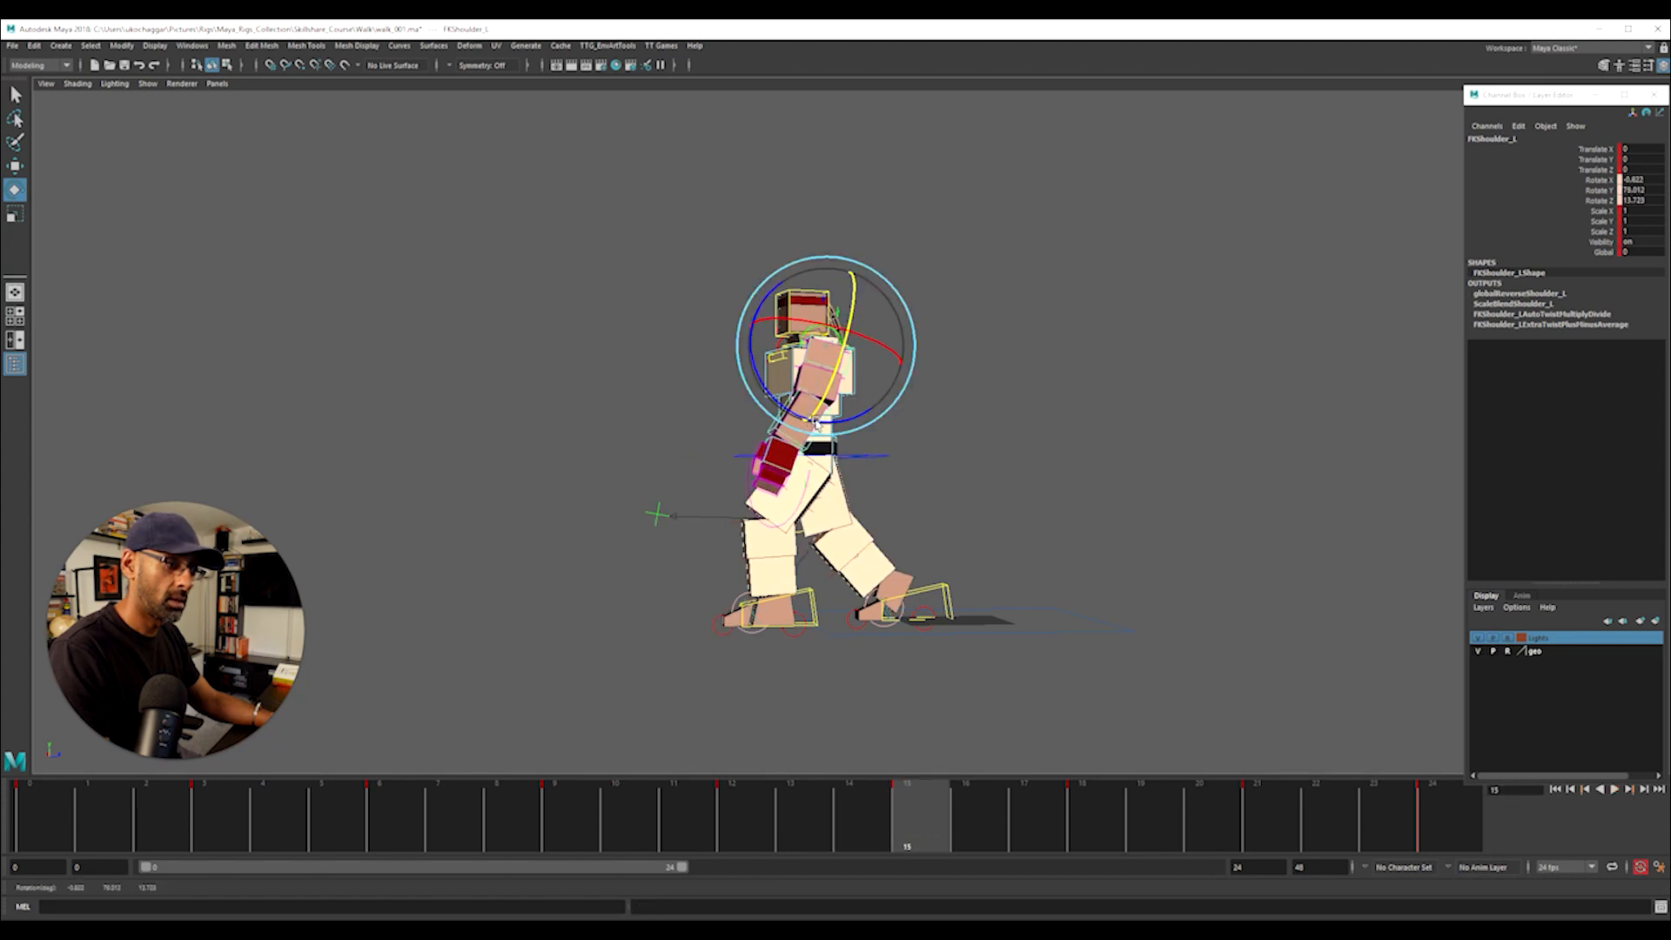
{"action": "left_click", "coordinate": [721, 827]}
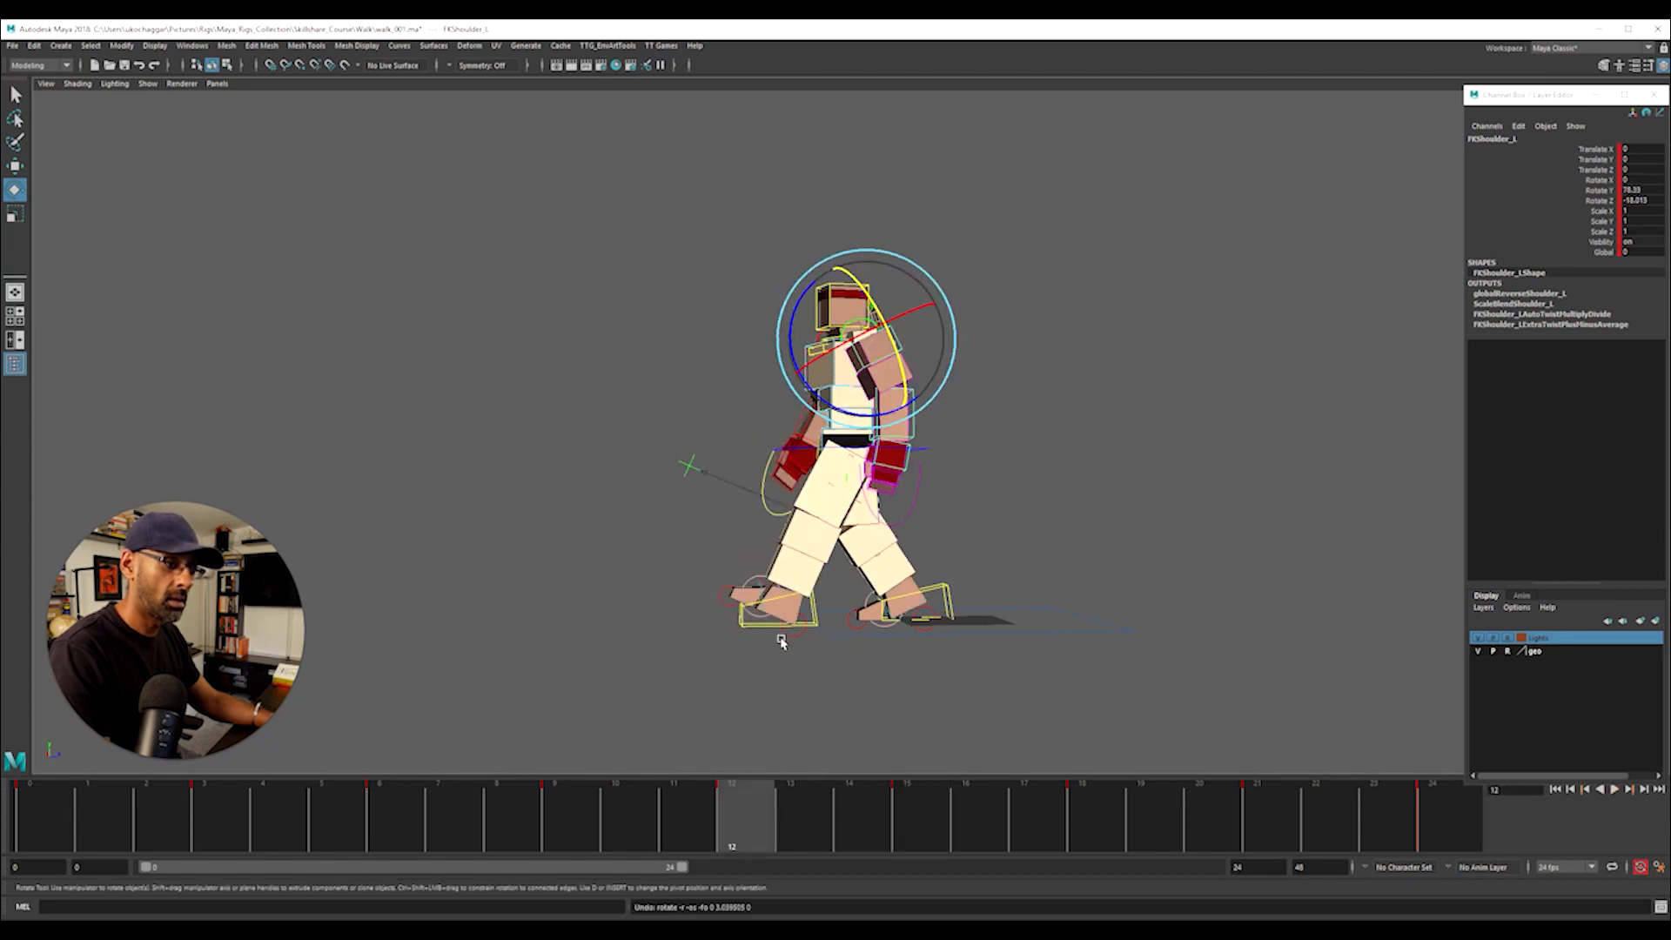
Rotate the left shoulder control at frame 15 to a Rotate Z of about -14.7 and adjust it at frame 18
{"action": "left_click", "coordinate": [907, 829]}
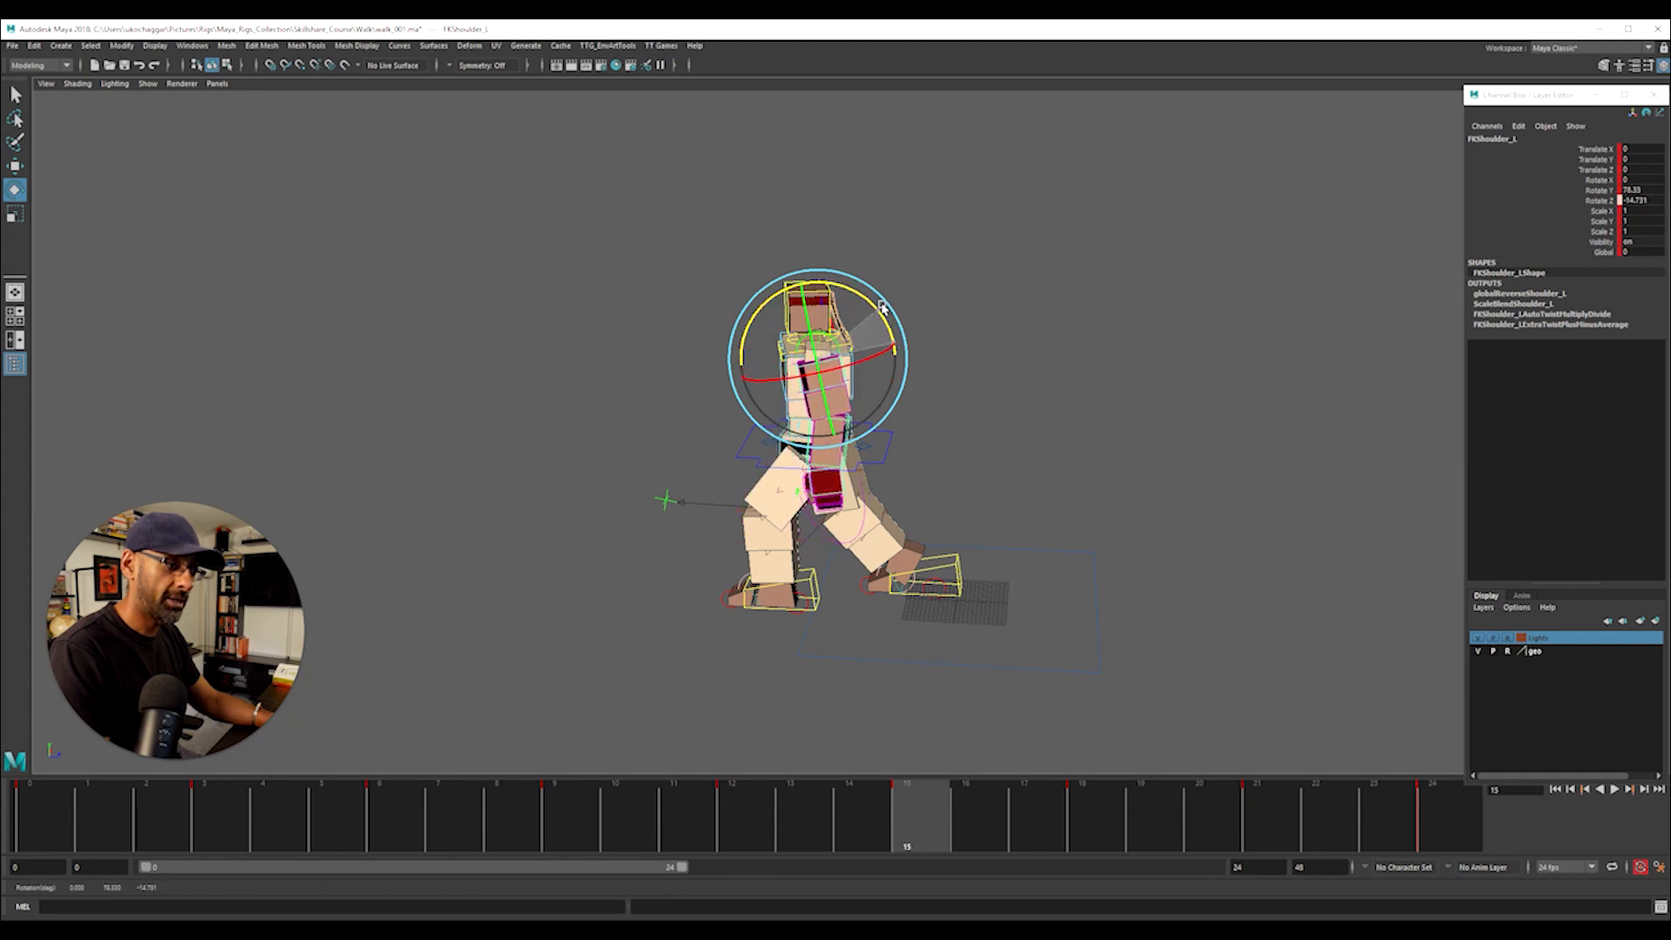
{"action": "left_click", "coordinate": [1079, 833]}
{"action": "mouse_move", "coordinate": [858, 342]}
{"action": "left_mouse_down"}
{"action": "mouse_move", "coordinate": [860, 322]}
{"action": "mouse_move", "coordinate": [829, 349]}
{"action": "left_mouse_up"}
Step through frames 21 to 24 and play the walk cycle to review the left arm from the front
{"action": "left_click", "coordinate": [1268, 813]}
{"action": "left_click_drag", "start_coordinate": [1269, 808], "coordinate": [1438, 813]}
{"action": "left_click_drag", "start_coordinate": [949, 587], "coordinate": [1104, 603], "text": "alt"}
{"action": "key", "text": "alt+v"}
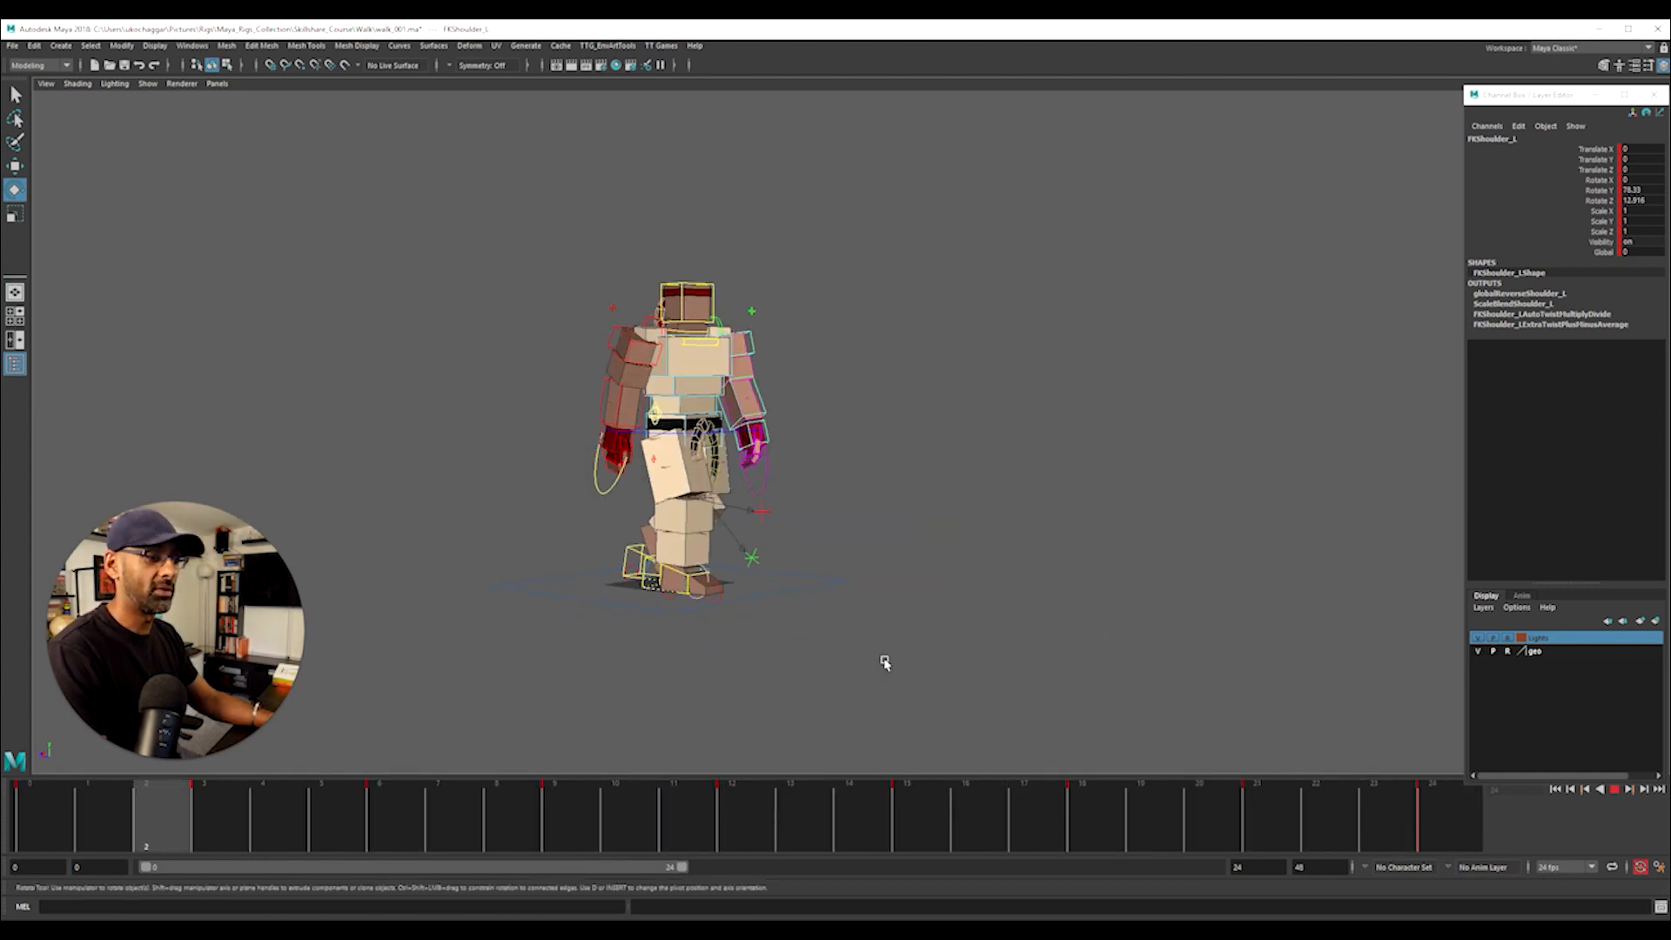
{"action": "left_click_drag", "start_coordinate": [884, 660], "coordinate": [779, 684], "text": "alt"}
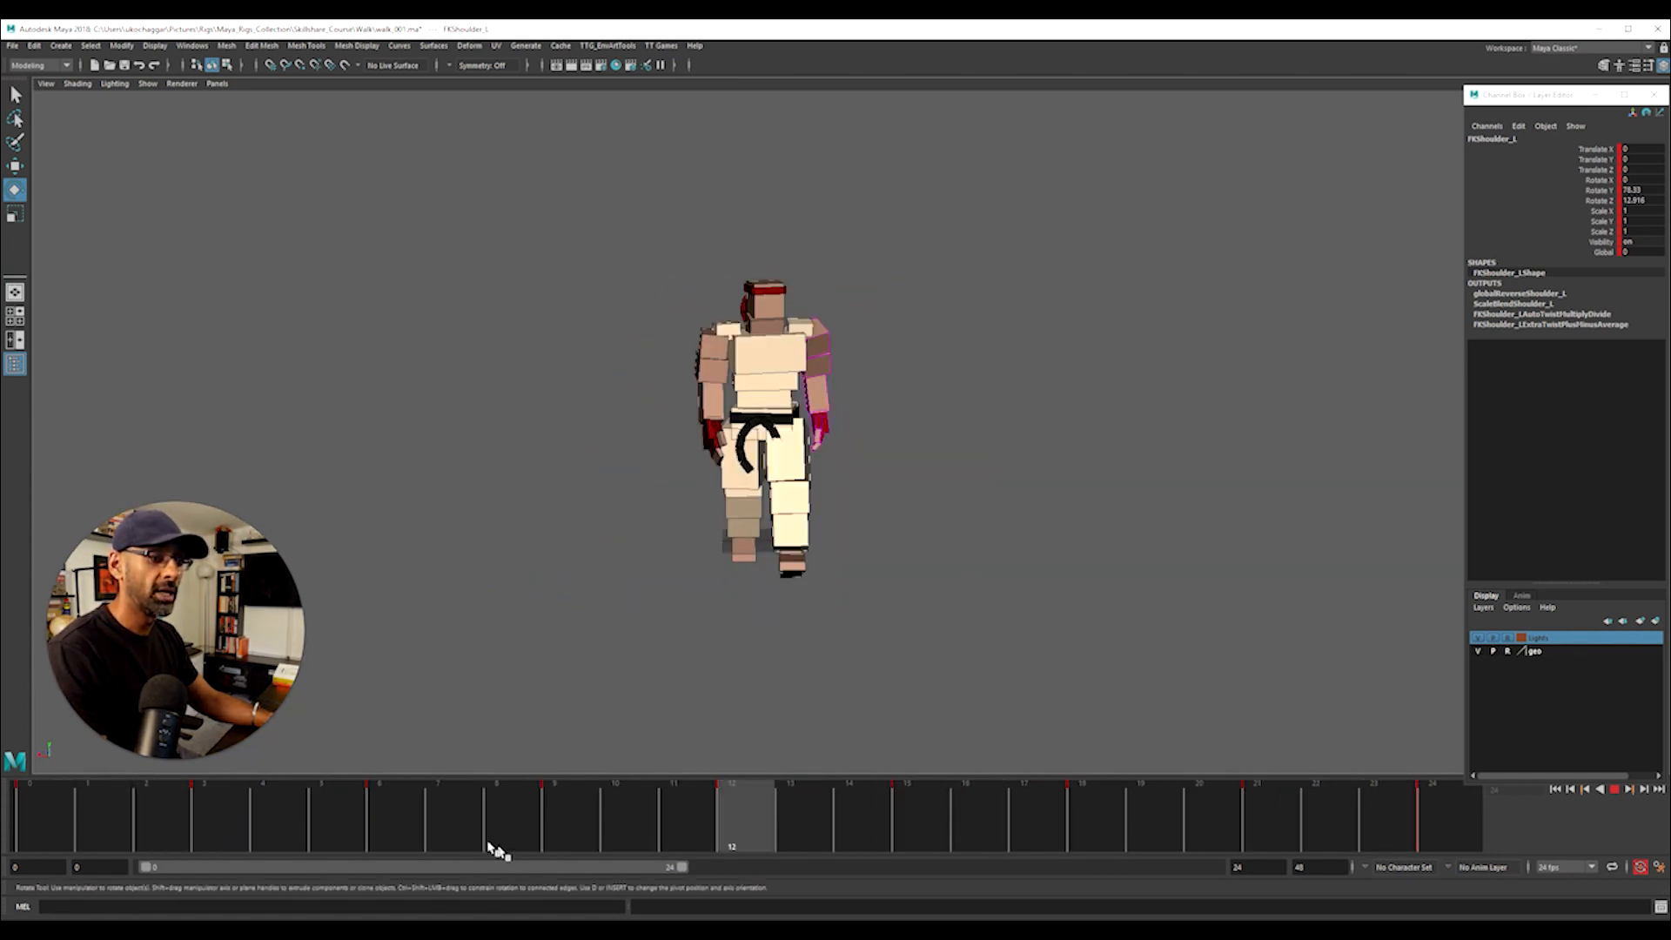
{"action": "key", "text": "Escape"}
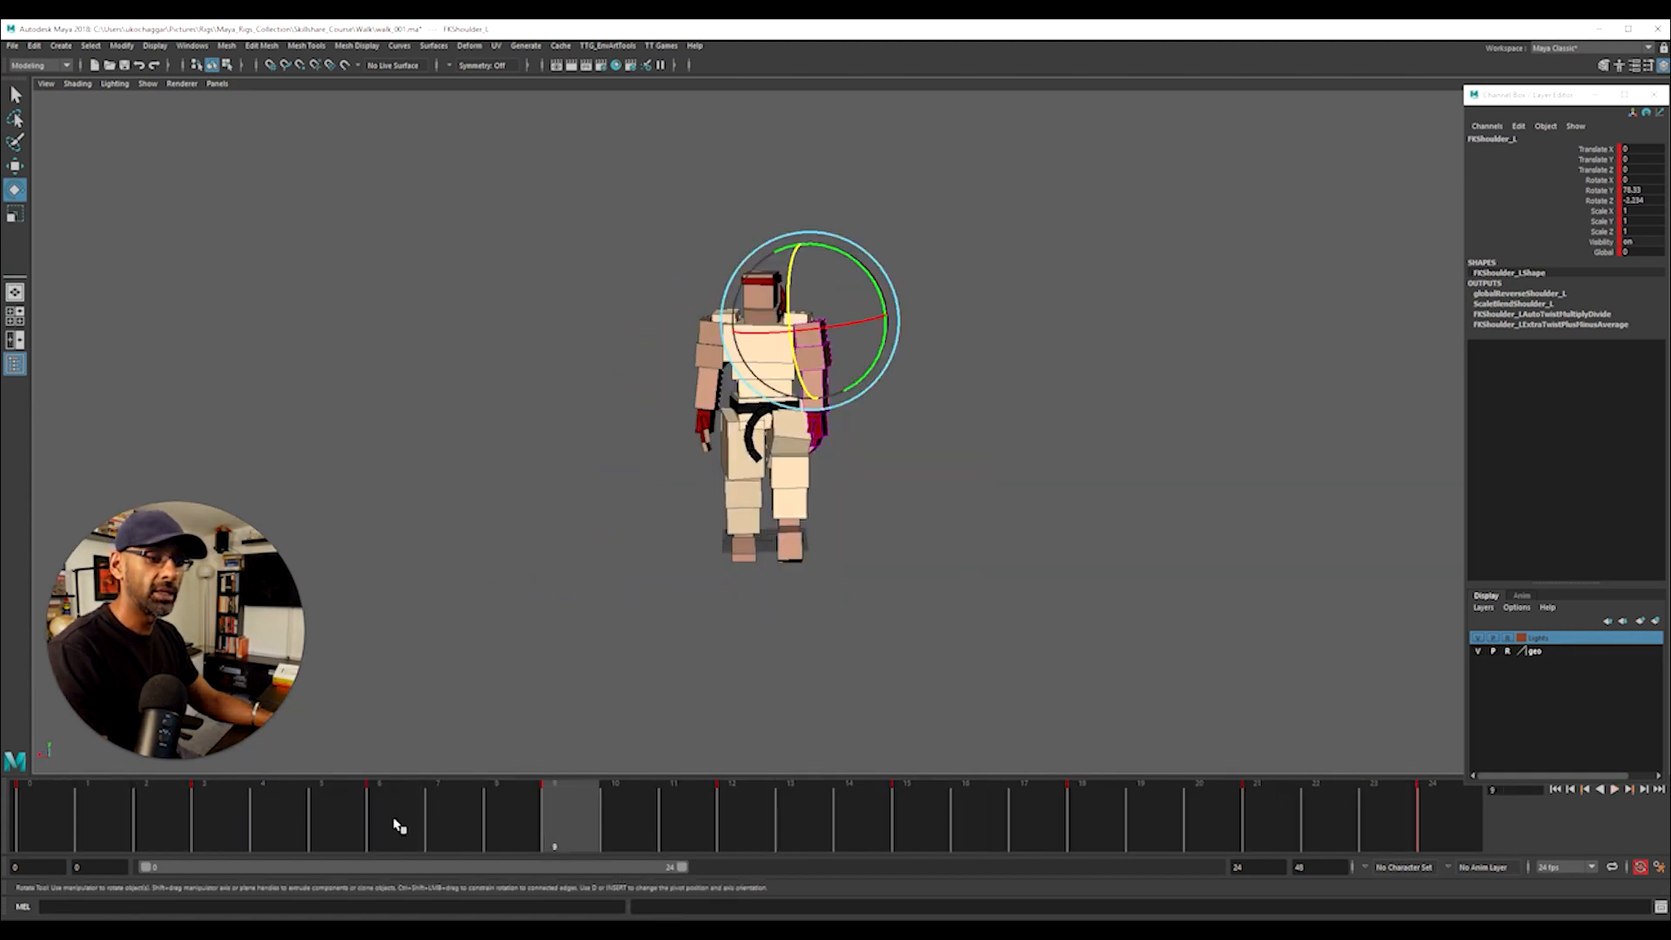
Go to frame 0 and select the root control RootX_M with the Move tool
{"action": "left_click", "coordinate": [18, 802]}
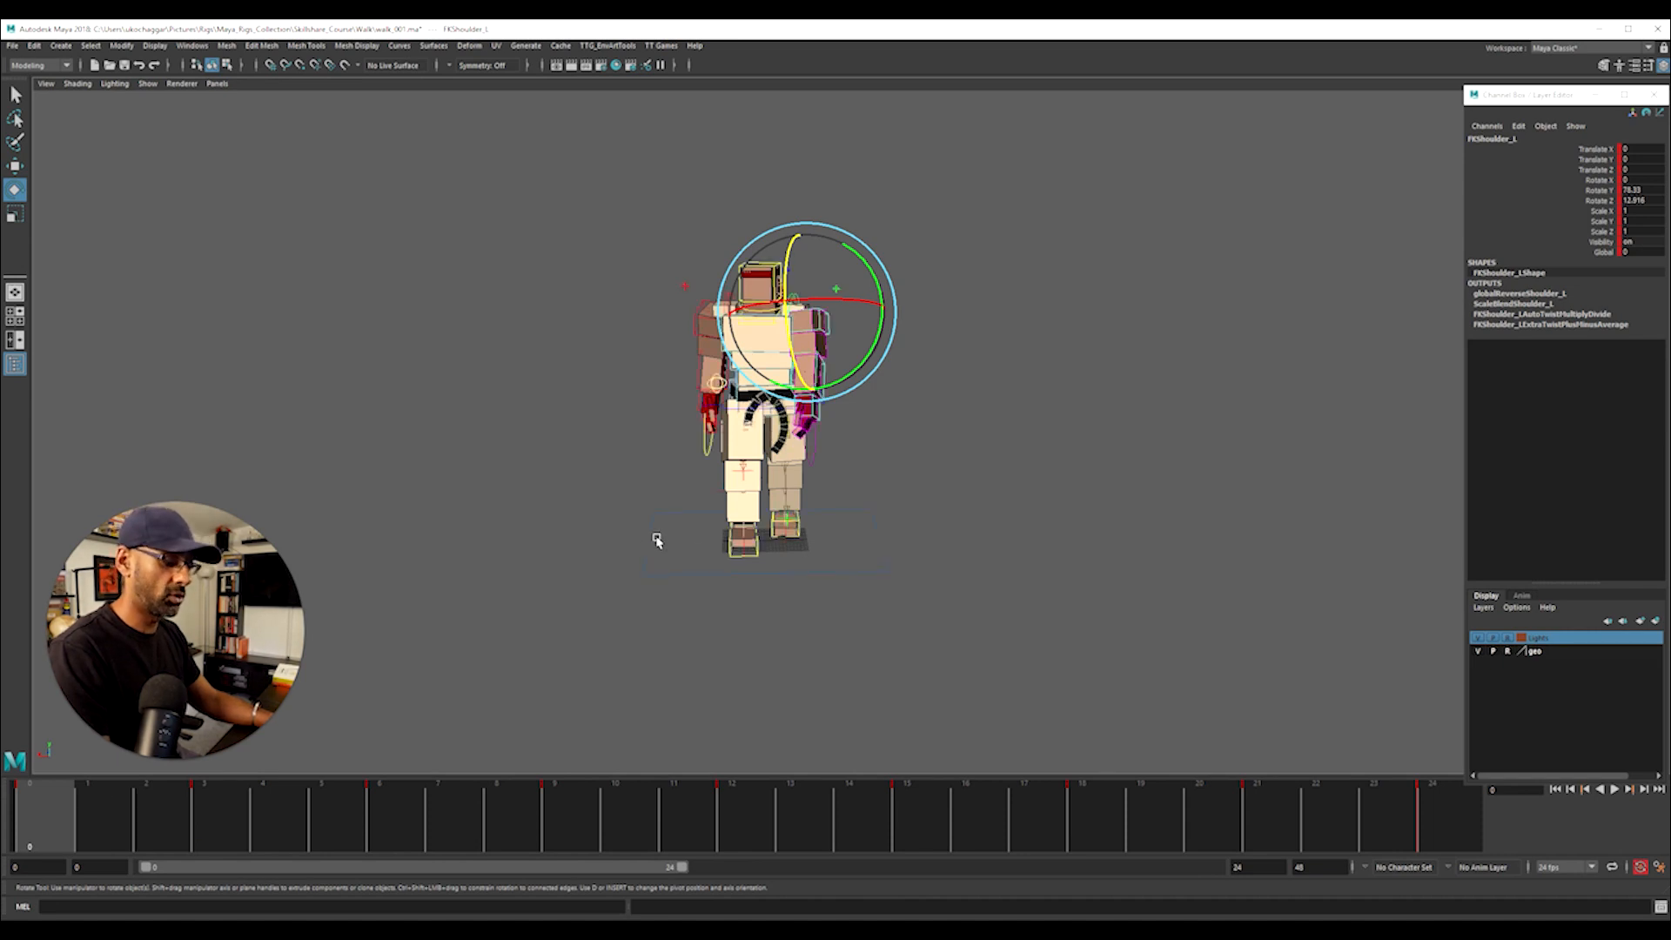
{"action": "right_click_drag", "start_coordinate": [434, 570], "coordinate": [673, 473], "text": "alt"}
{"action": "left_click", "coordinate": [630, 388]}
{"action": "left_click_drag", "start_coordinate": [644, 417], "coordinate": [703, 522], "text": "alt"}
{"action": "key", "text": "w"}
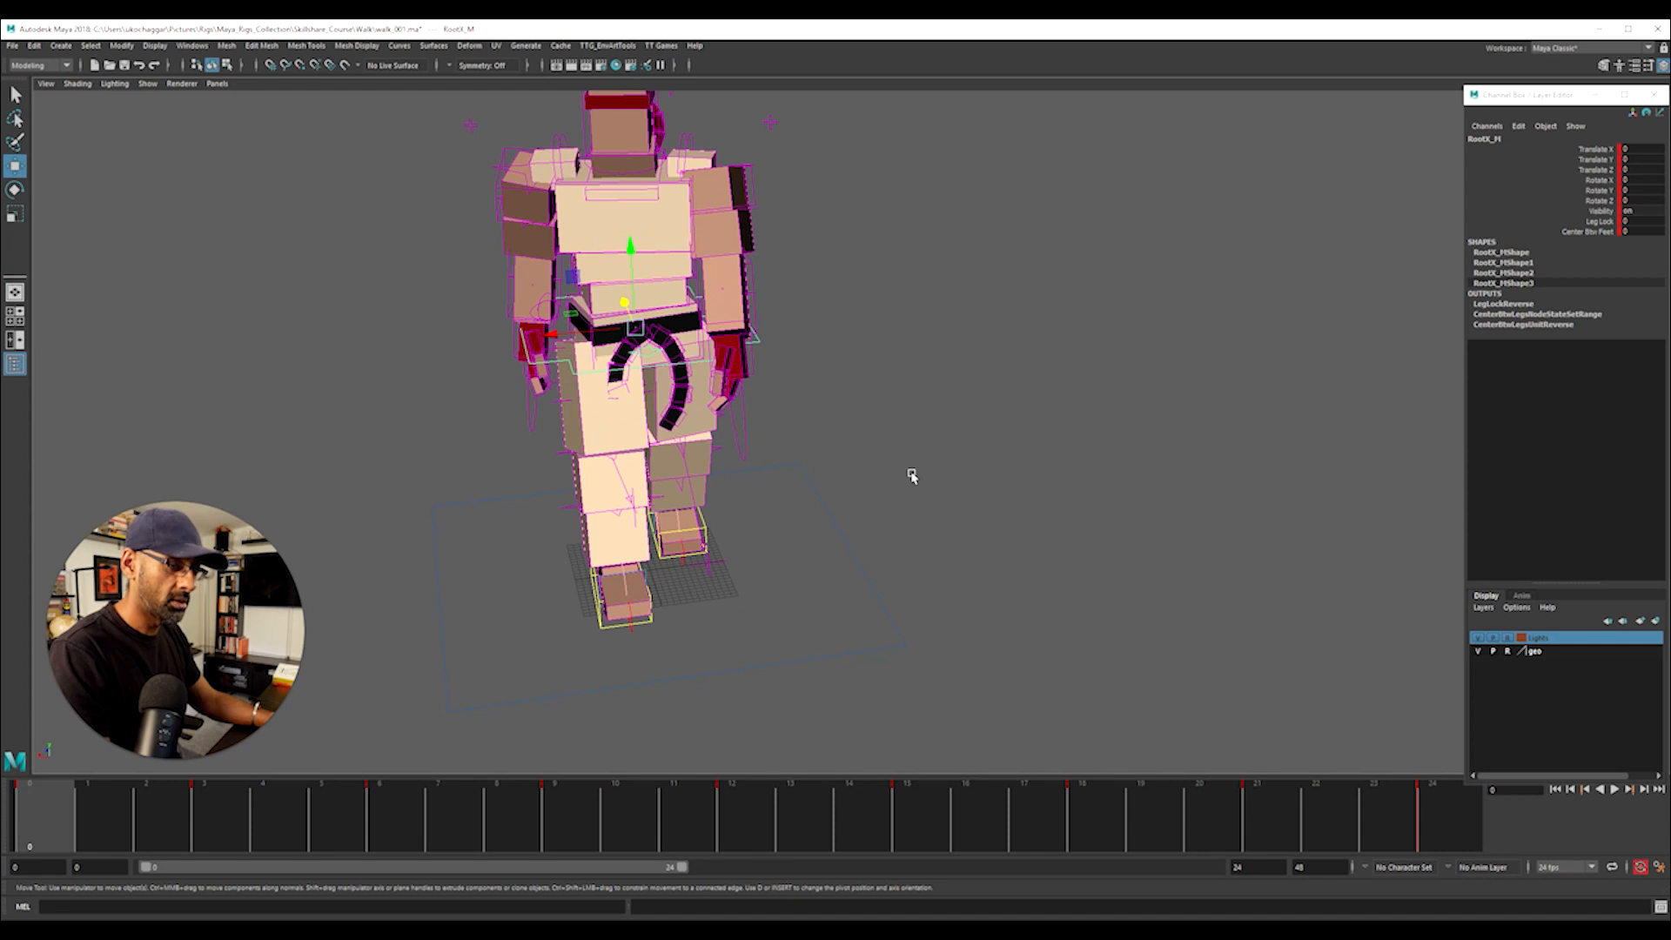
Shift the root control sideways over the planted foot at frame 6, to a Translate X of about -2.25
{"action": "right_click_drag", "start_coordinate": [908, 473], "coordinate": [457, 557], "text": "alt"}
{"action": "left_click_drag", "start_coordinate": [457, 557], "coordinate": [424, 497], "text": "alt"}
{"action": "left_click_drag", "start_coordinate": [317, 739], "coordinate": [382, 740], "text": "alt"}
{"action": "left_click", "coordinate": [202, 805]}
{"action": "left_click_drag", "start_coordinate": [505, 628], "coordinate": [603, 618], "text": "alt"}
{"action": "left_click", "coordinate": [59, 817]}
{"action": "key", "text": "alt+v"}
{"action": "left_click_drag", "start_coordinate": [104, 827], "coordinate": [380, 825]}
{"action": "left_click_drag", "start_coordinate": [557, 670], "coordinate": [657, 422], "text": "alt"}
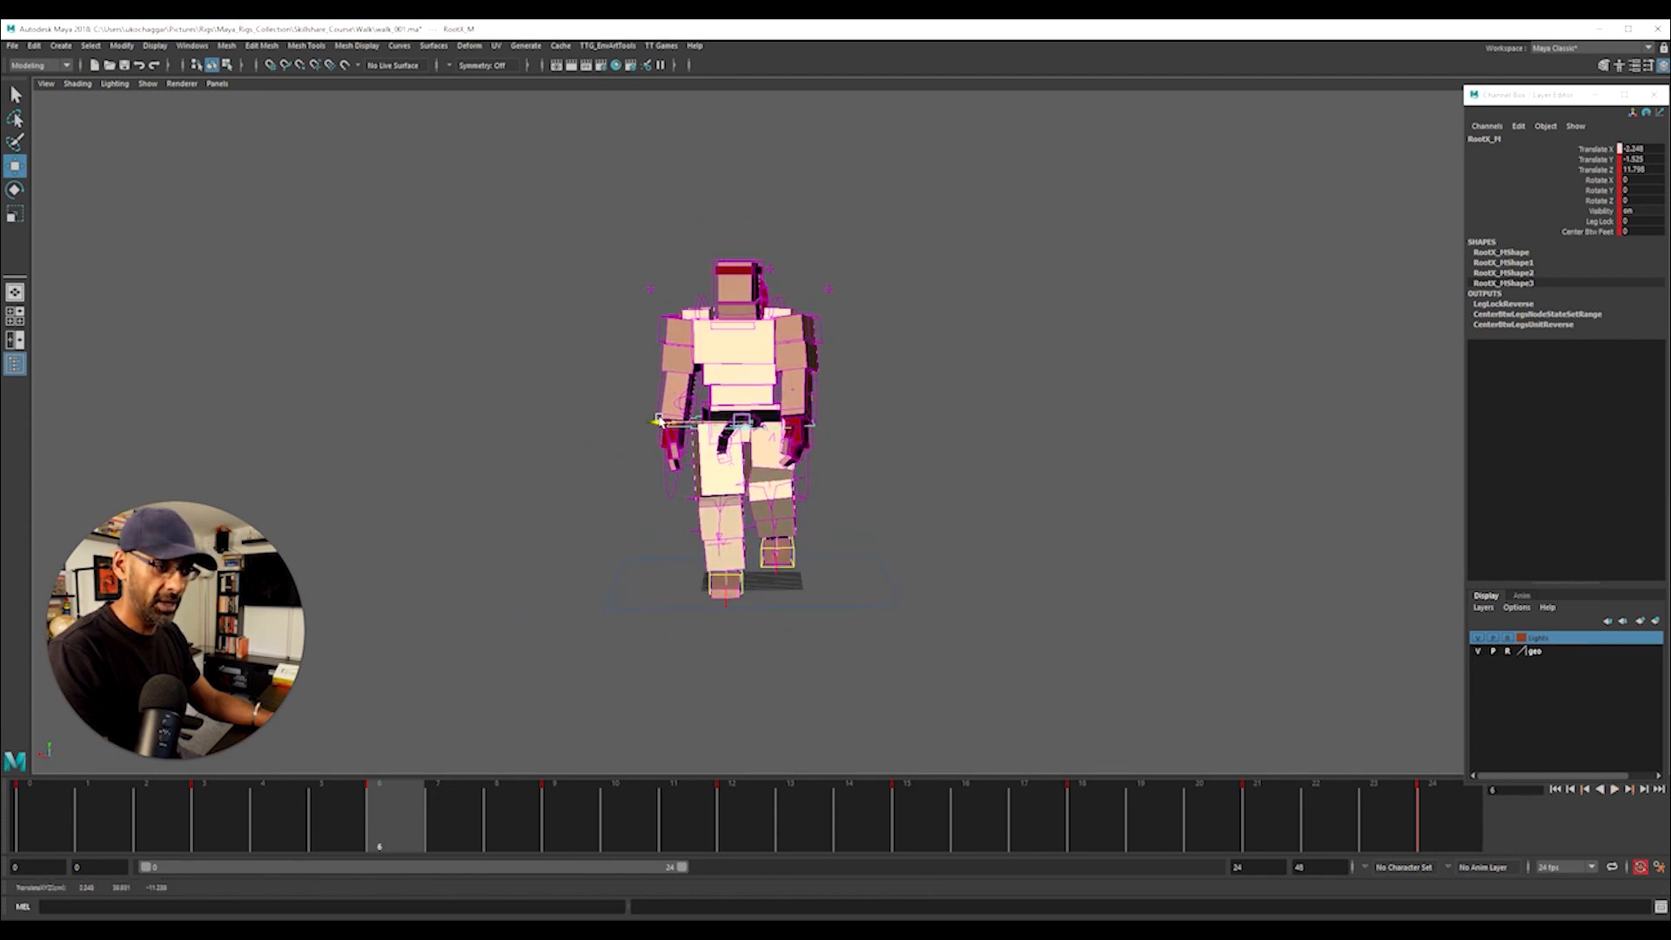
Shift the root control to the opposite side at frame 18 and move the left knee's pole vector to a Translate X of 4.022
{"action": "left_click_drag", "start_coordinate": [423, 835], "coordinate": [1088, 830]}
{"action": "left_click_drag", "start_coordinate": [669, 434], "coordinate": [681, 432]}
{"action": "left_click_drag", "start_coordinate": [788, 555], "coordinate": [719, 617], "text": "alt"}
{"action": "left_click", "coordinate": [826, 621]}
{"action": "left_click", "coordinate": [841, 579]}
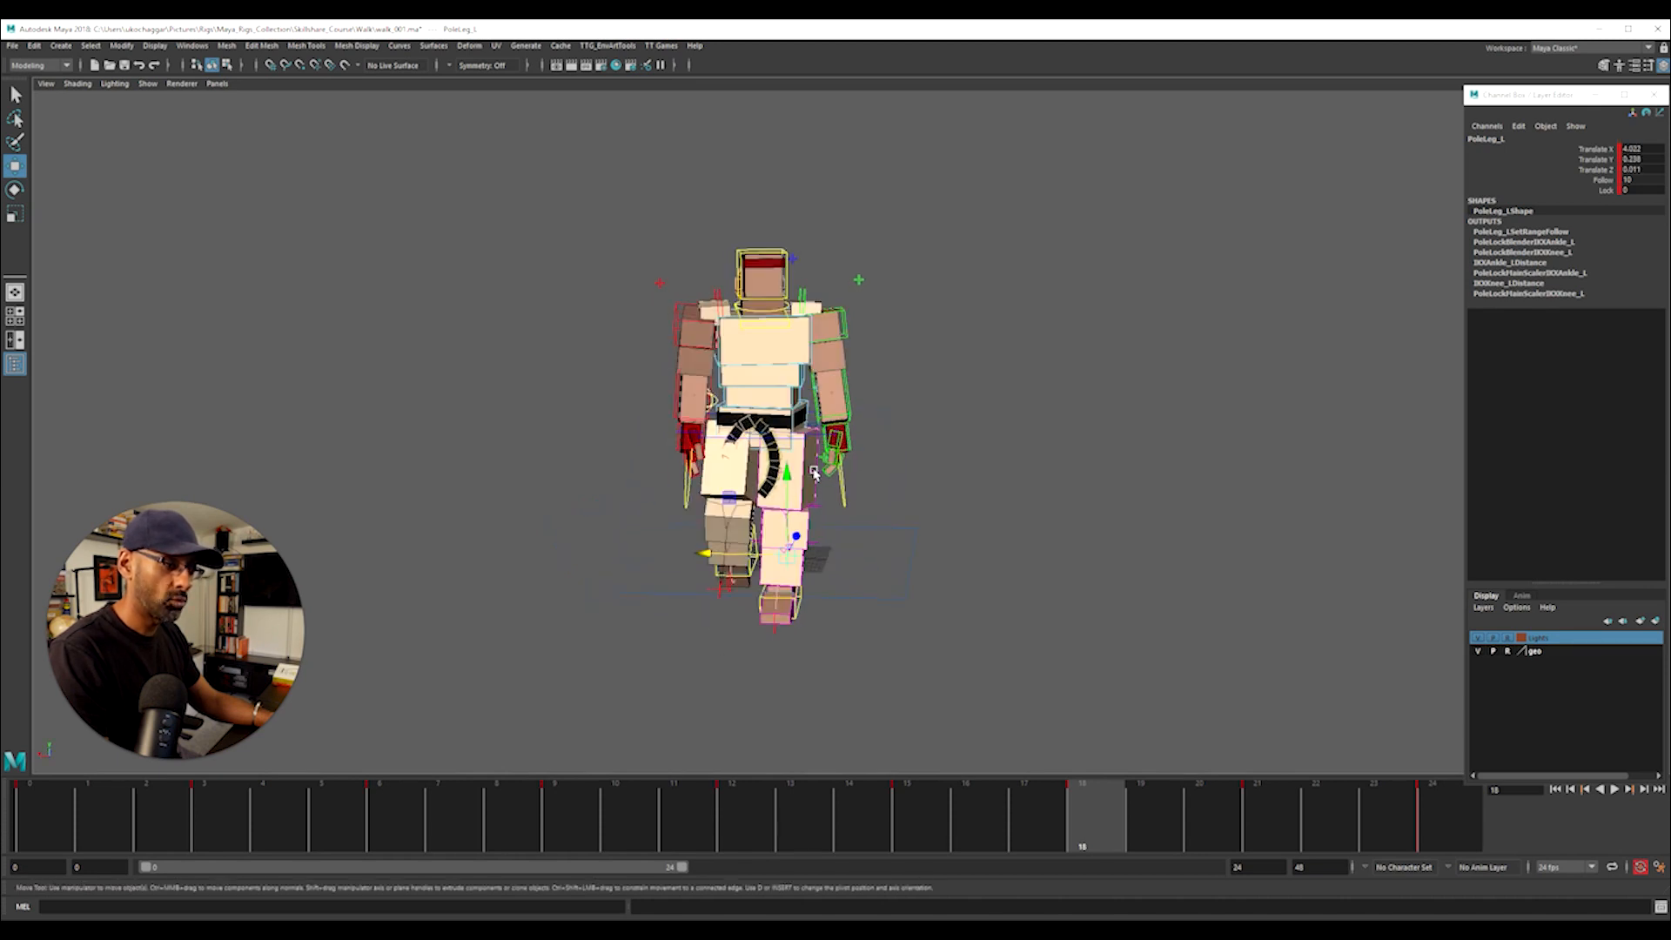
Move the right knee's pole vector PoleLeg_R sideways at frame 18, to a Translate X of about -1.88
{"action": "left_click", "coordinate": [810, 495]}
{"action": "left_click_drag", "start_coordinate": [712, 473], "coordinate": [730, 475]}
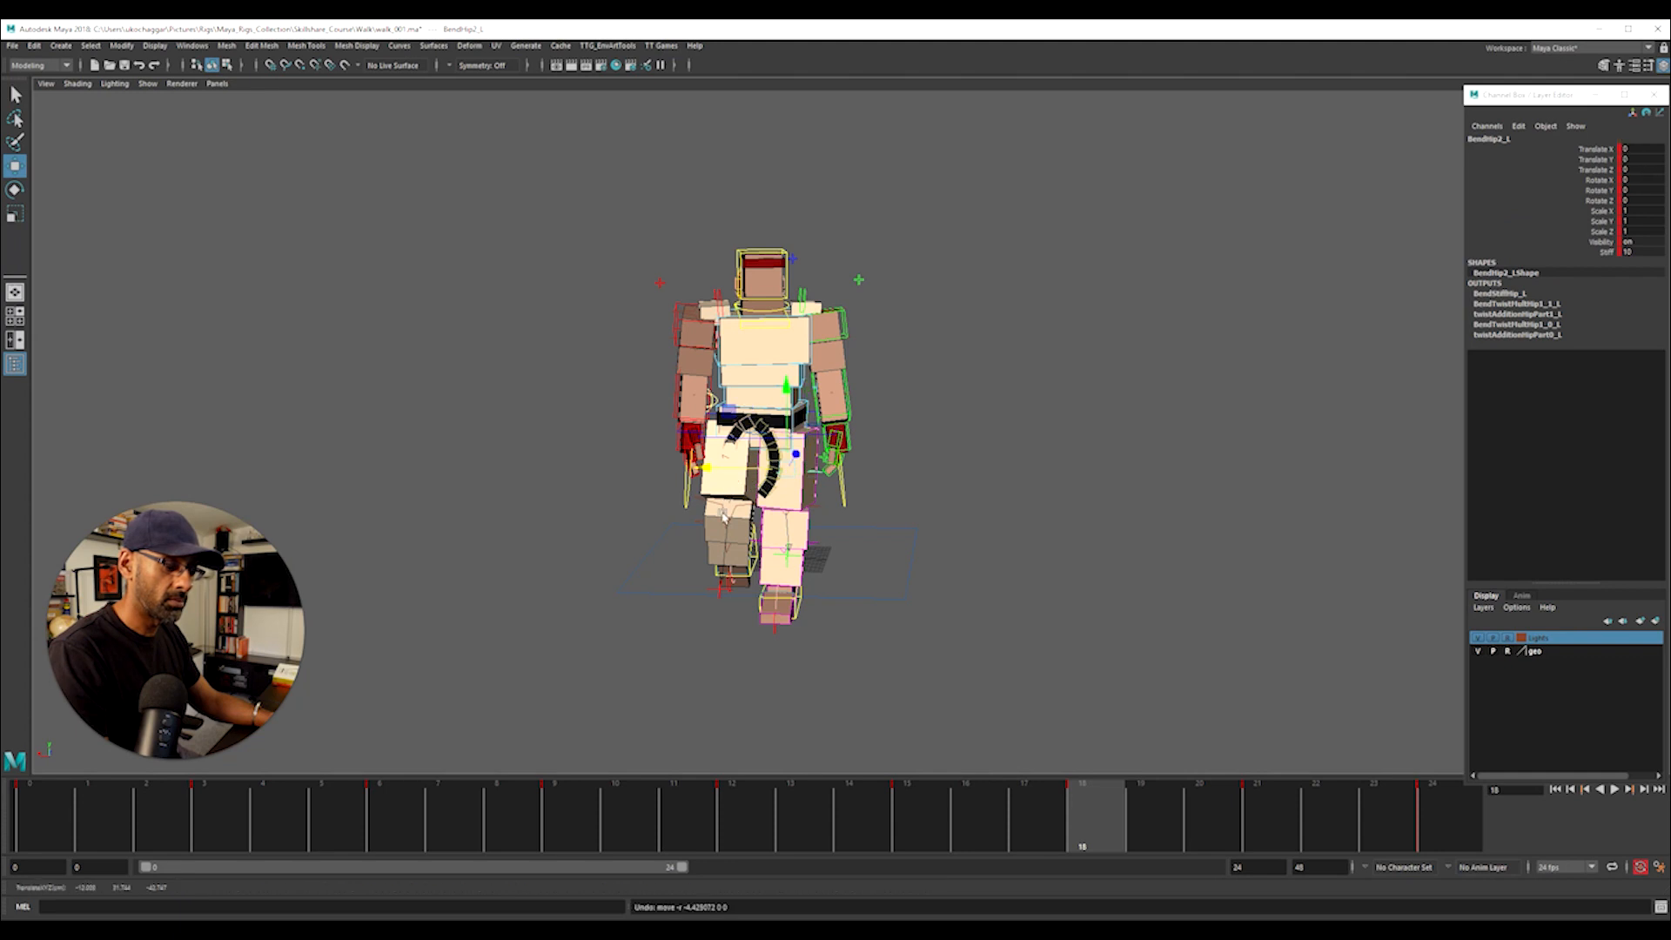
{"action": "left_click_drag", "start_coordinate": [683, 537], "coordinate": [655, 604], "text": "alt"}
{"action": "left_click", "coordinate": [742, 611]}
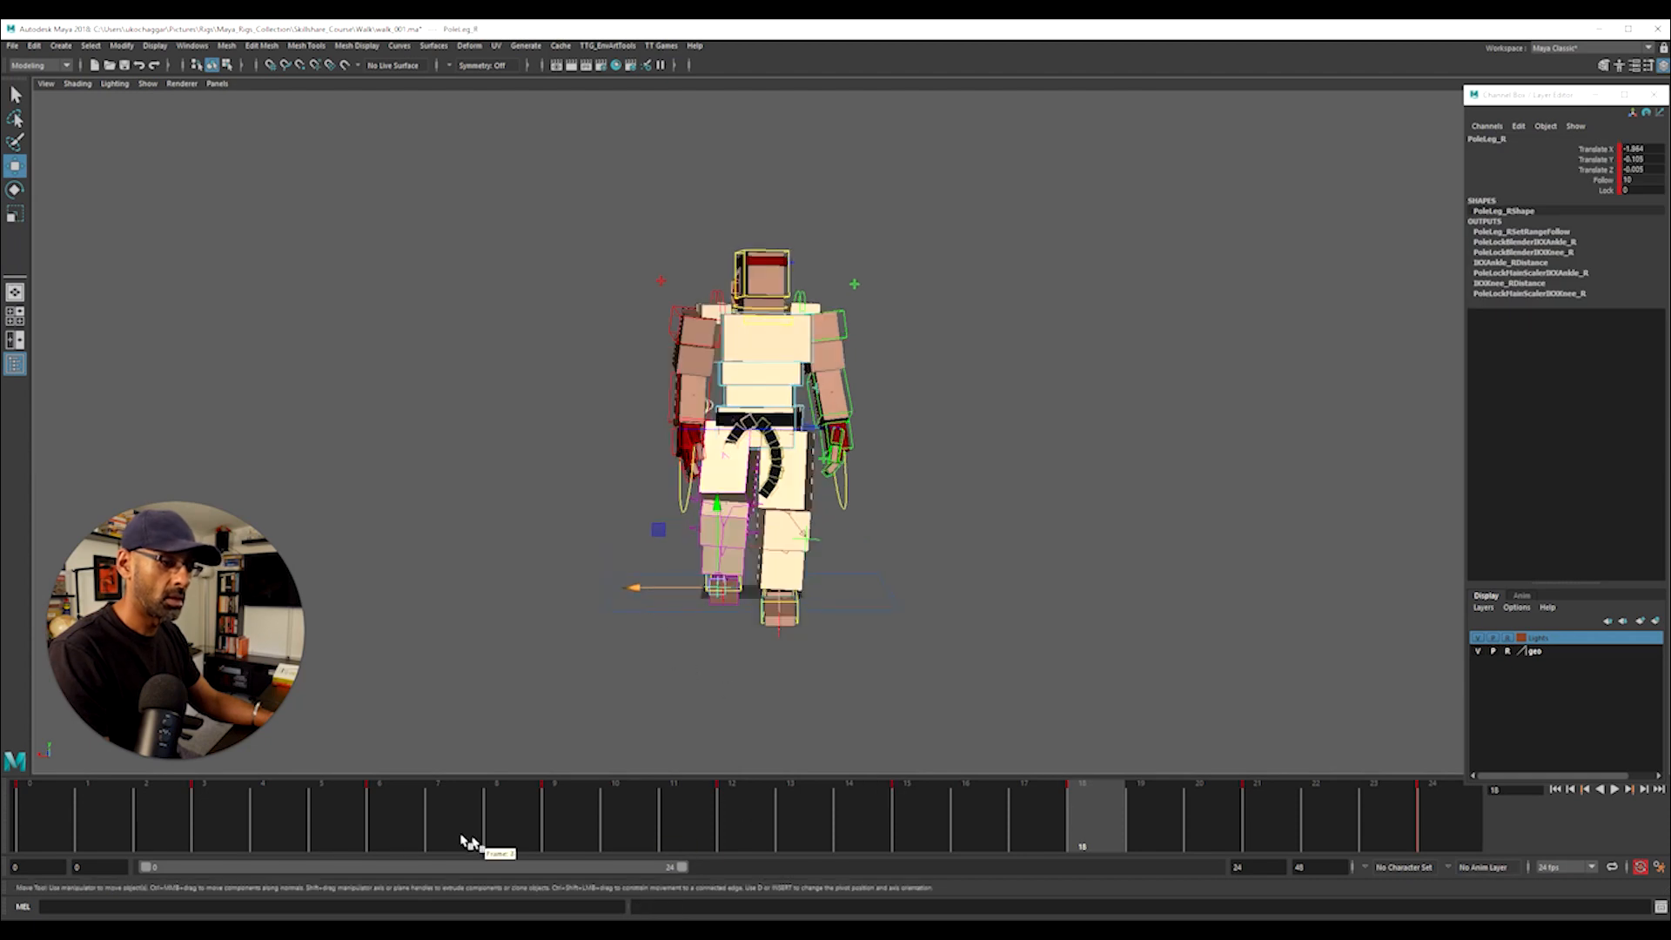
Check the knee poses at frame 6 and play the walk cycle from frame 0
{"action": "left_click", "coordinate": [409, 831]}
{"action": "left_click_drag", "start_coordinate": [769, 585], "coordinate": [646, 548], "text": "alt"}
{"action": "left_click", "coordinate": [765, 562]}
{"action": "left_click", "coordinate": [14, 840]}
{"action": "key", "text": "alt+v"}
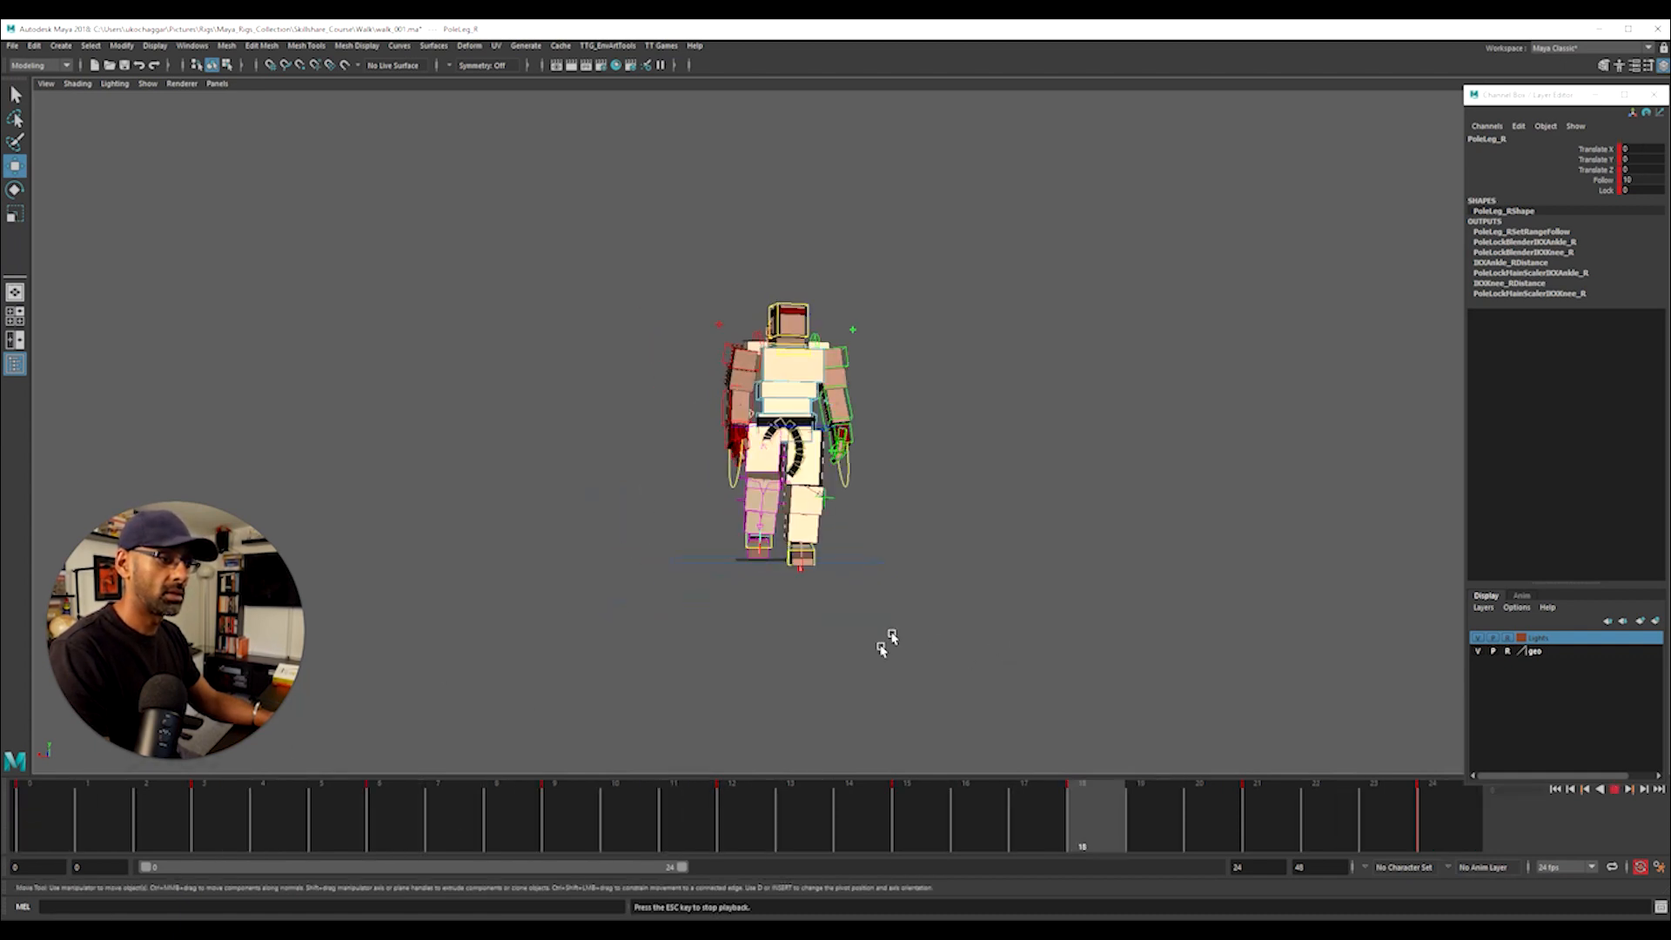
{"action": "key", "text": "Escape"}
Show the root control's Translate X curve in the Graph Editor and set its frame 9 key to about -1.28
{"action": "right_click_drag", "start_coordinate": [571, 653], "coordinate": [819, 593], "text": "alt"}
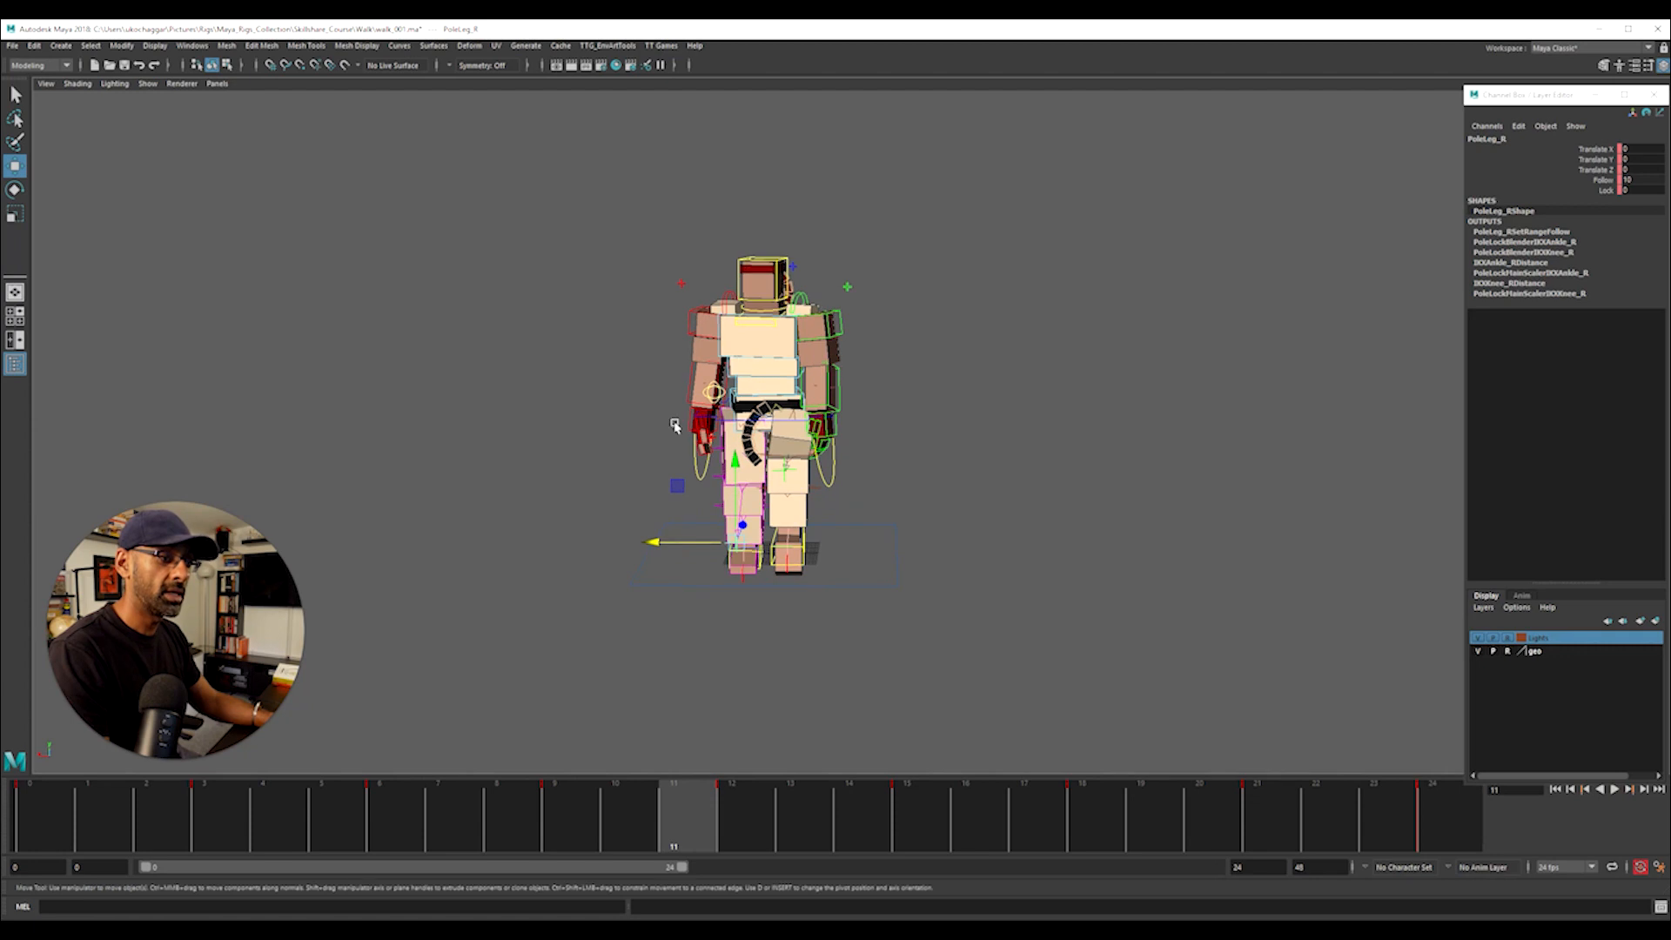
{"action": "left_click", "coordinate": [738, 424]}
{"action": "left_click_drag", "start_coordinate": [1670, 213], "coordinate": [1146, 139]}
{"action": "left_click", "coordinate": [307, 235]}
{"action": "key", "text": "f"}
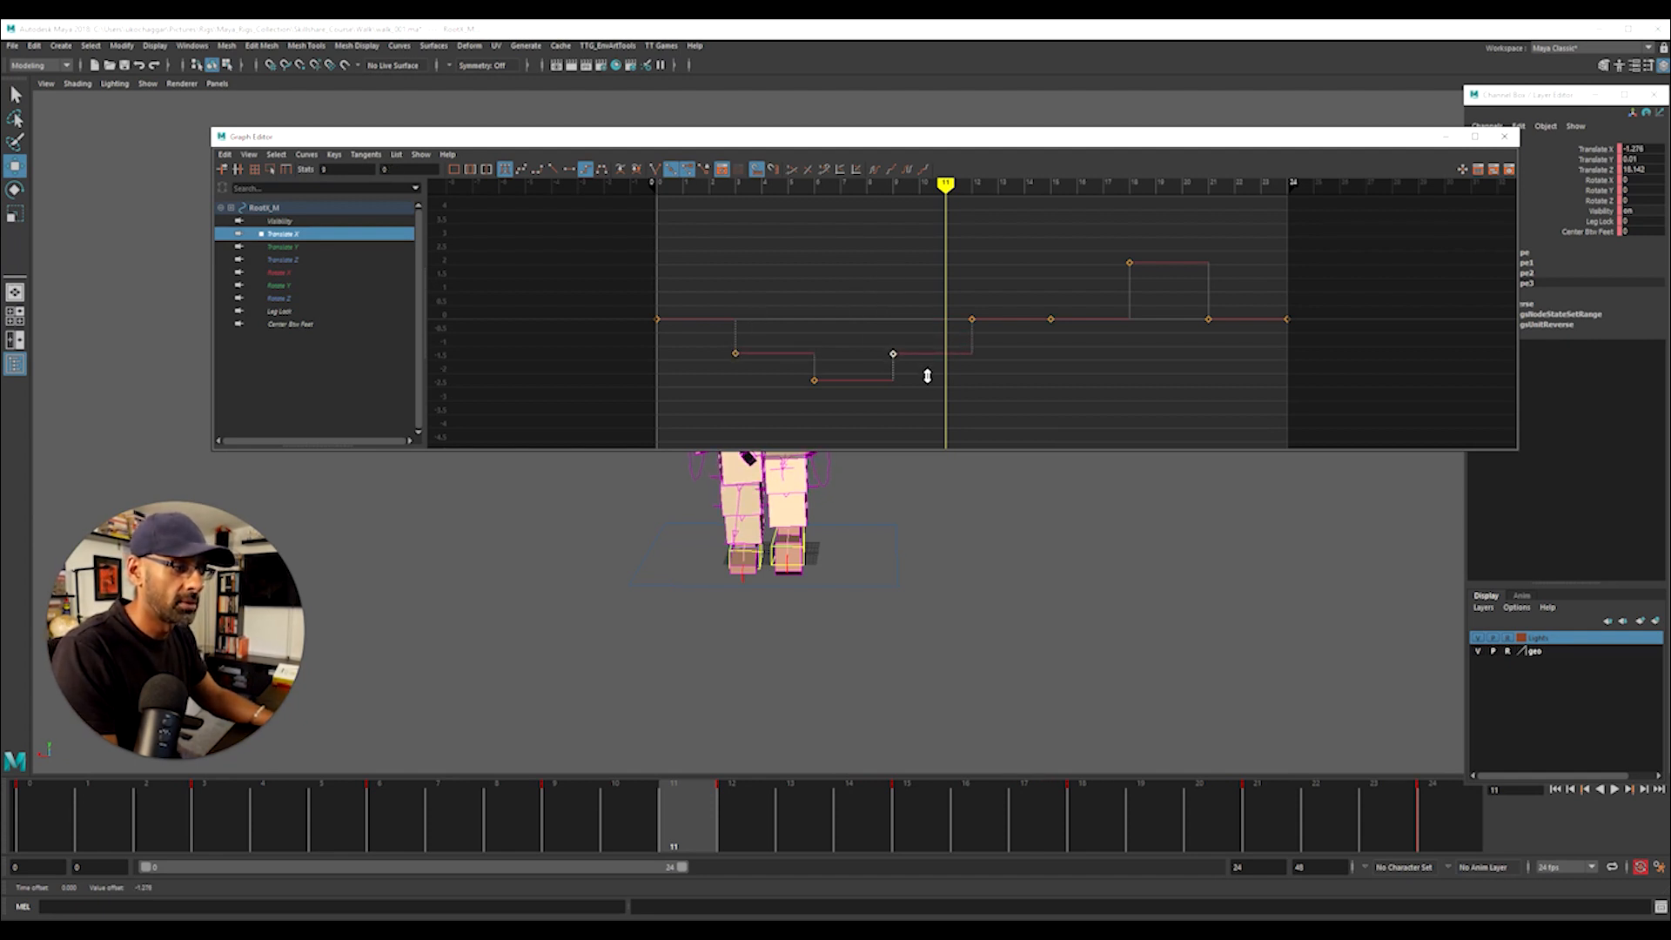
Raise the root's Translate X keys at frames 15 and 21 to about 1, and move the Graph Editor out of view
{"action": "left_click_drag", "start_coordinate": [1024, 303], "coordinate": [1094, 356]}
{"action": "middle_click_drag", "start_coordinate": [1095, 355], "coordinate": [1096, 348], "text": "shift"}
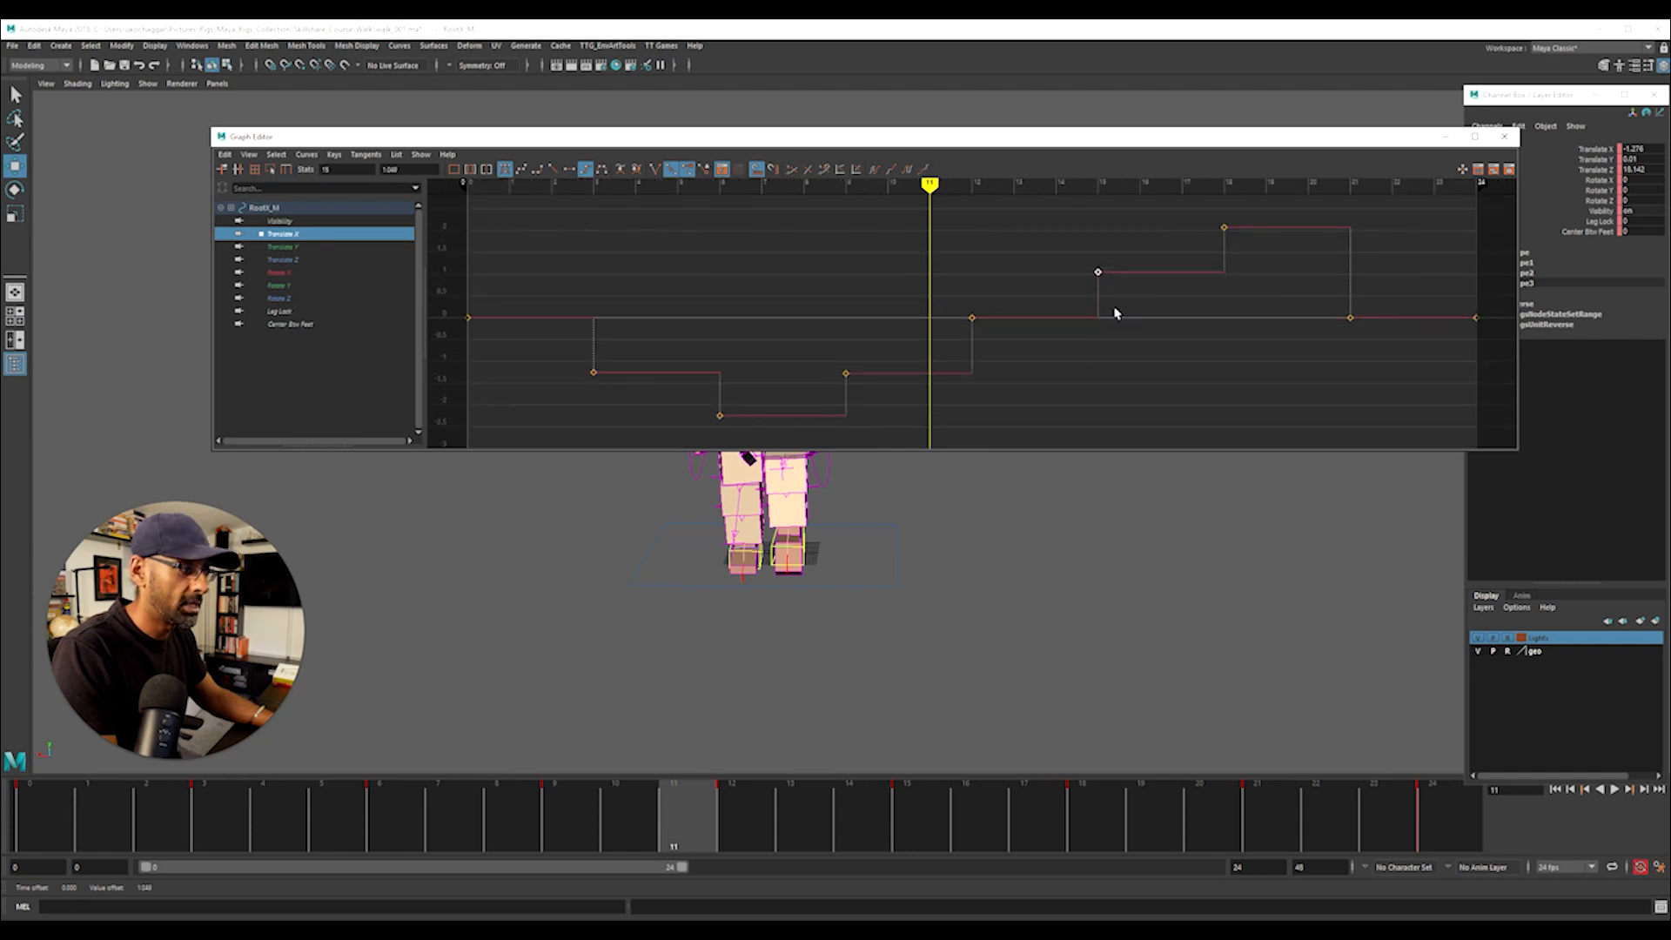
{"action": "scroll", "coordinate": [1171, 346], "scroll_direction": "down", "scroll_amount": 3}
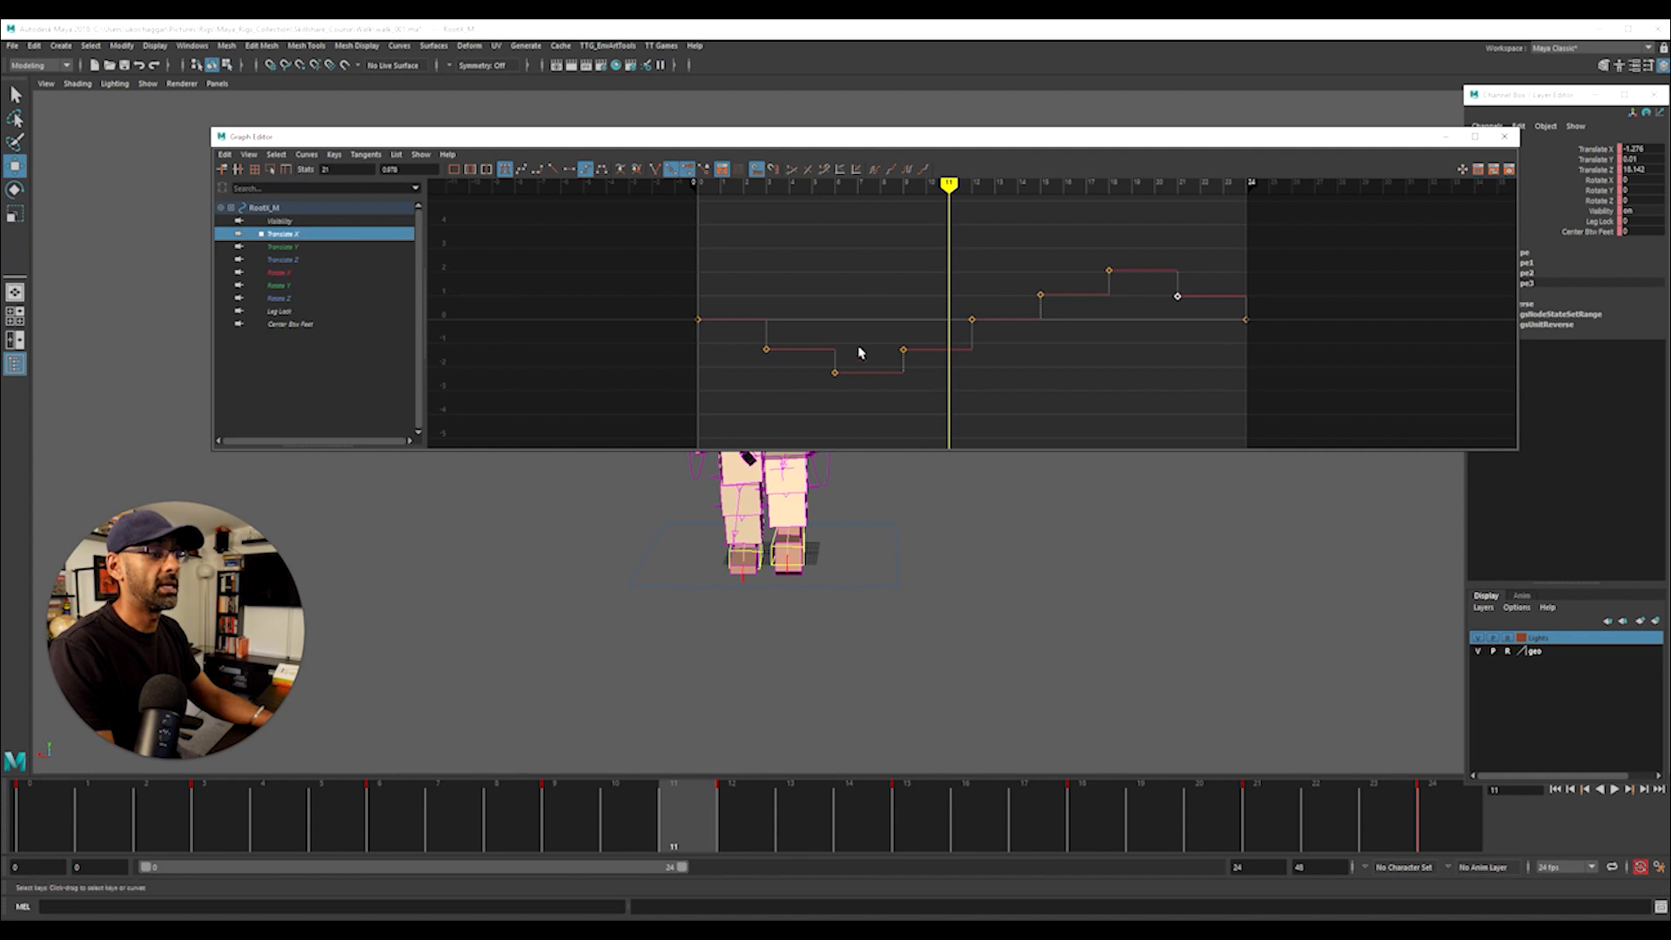
{"action": "left_click_drag", "start_coordinate": [821, 138], "coordinate": [1670, 143]}
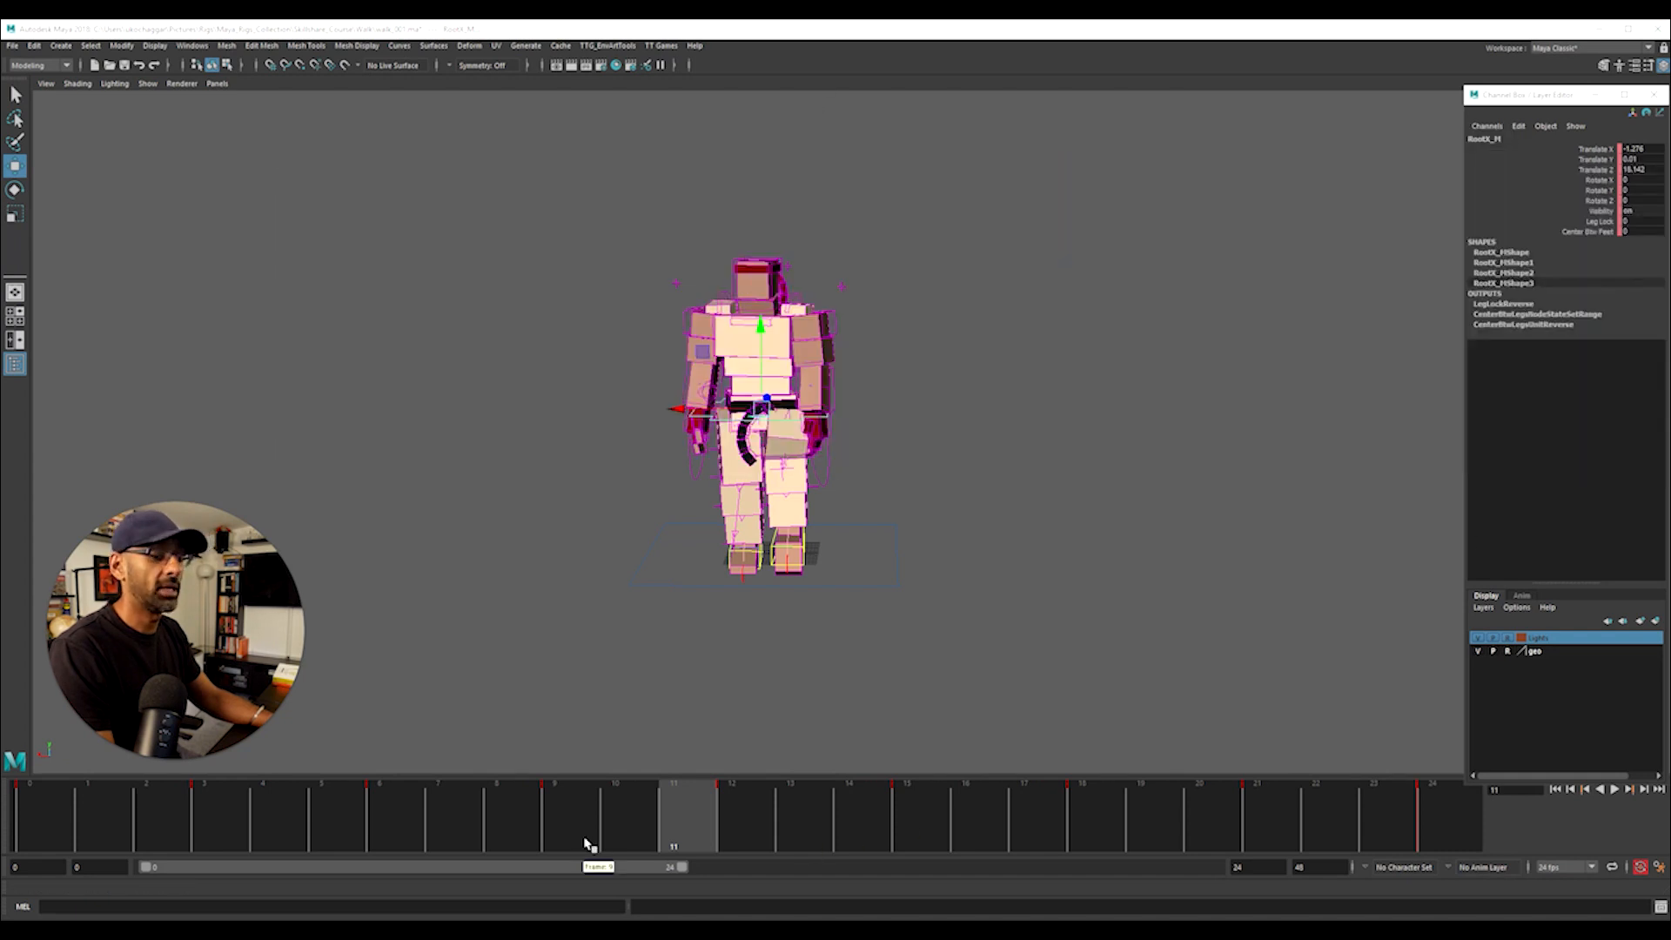
Play the walk cycle from the start and review the side-to-side weight shift from the front and side
{"action": "left_click", "coordinate": [66, 819]}
{"action": "scroll", "coordinate": [522, 674], "scroll_direction": "down", "scroll_amount": 2}
{"action": "key", "text": "alt+v"}
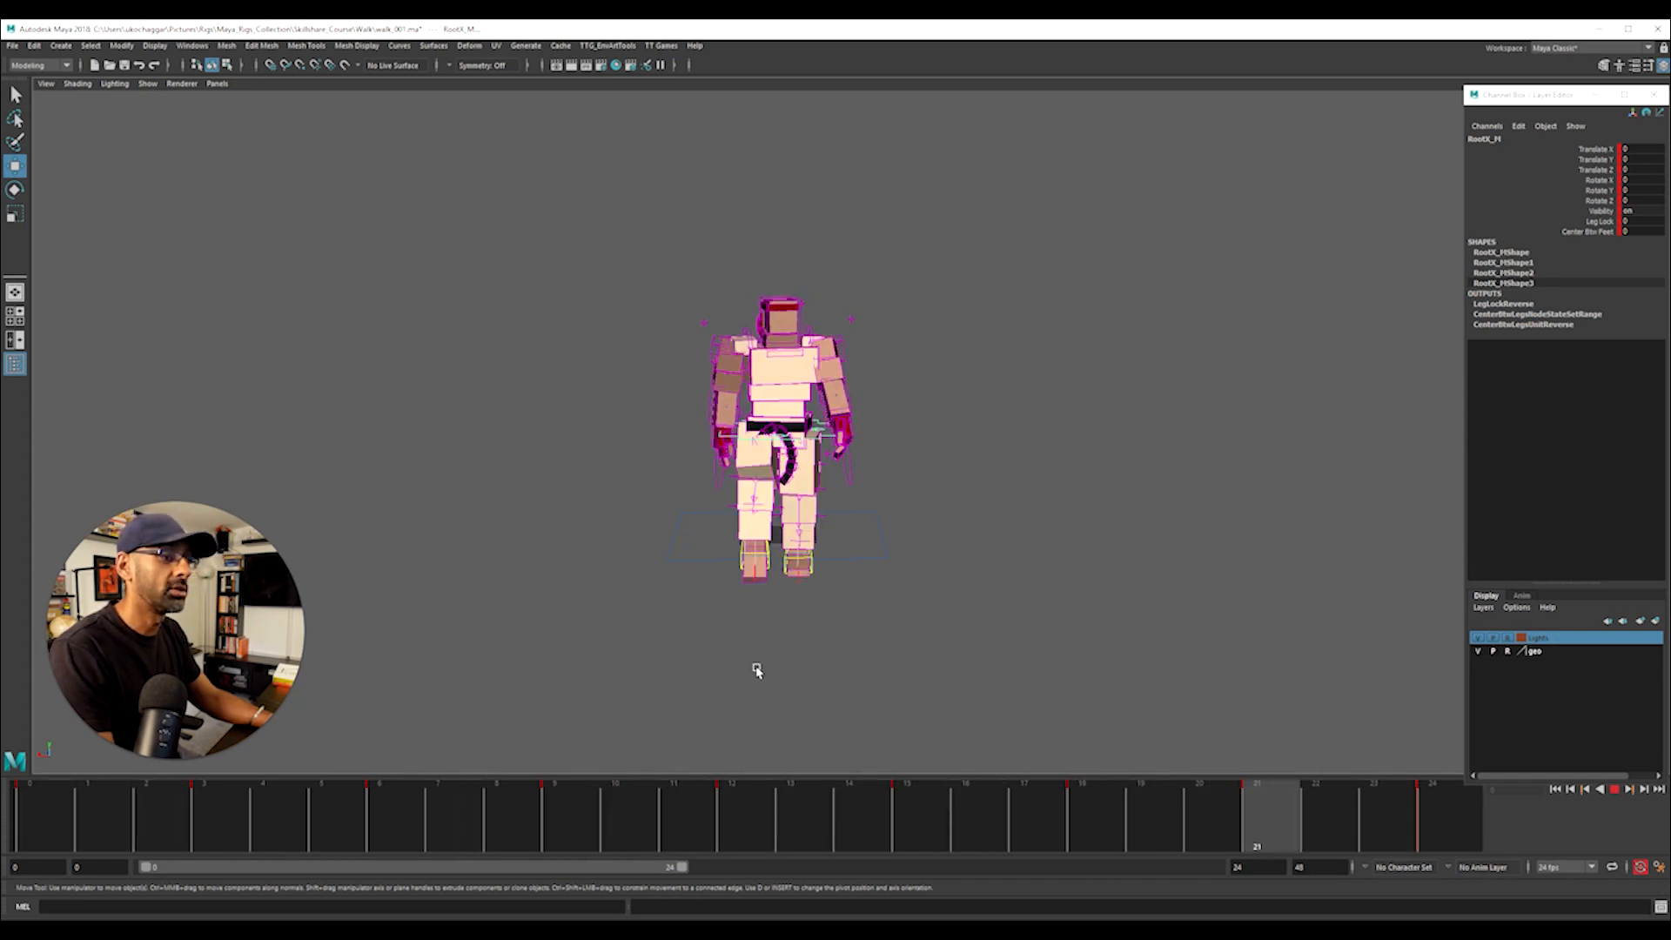
{"action": "left_click_drag", "start_coordinate": [735, 641], "coordinate": [801, 674], "text": "alt"}
{"action": "key", "text": "Escape"}
{"action": "middle_click_drag", "start_coordinate": [802, 674], "coordinate": [865, 667], "text": "alt"}
{"action": "left_click_drag", "start_coordinate": [628, 818], "coordinate": [39, 827]}
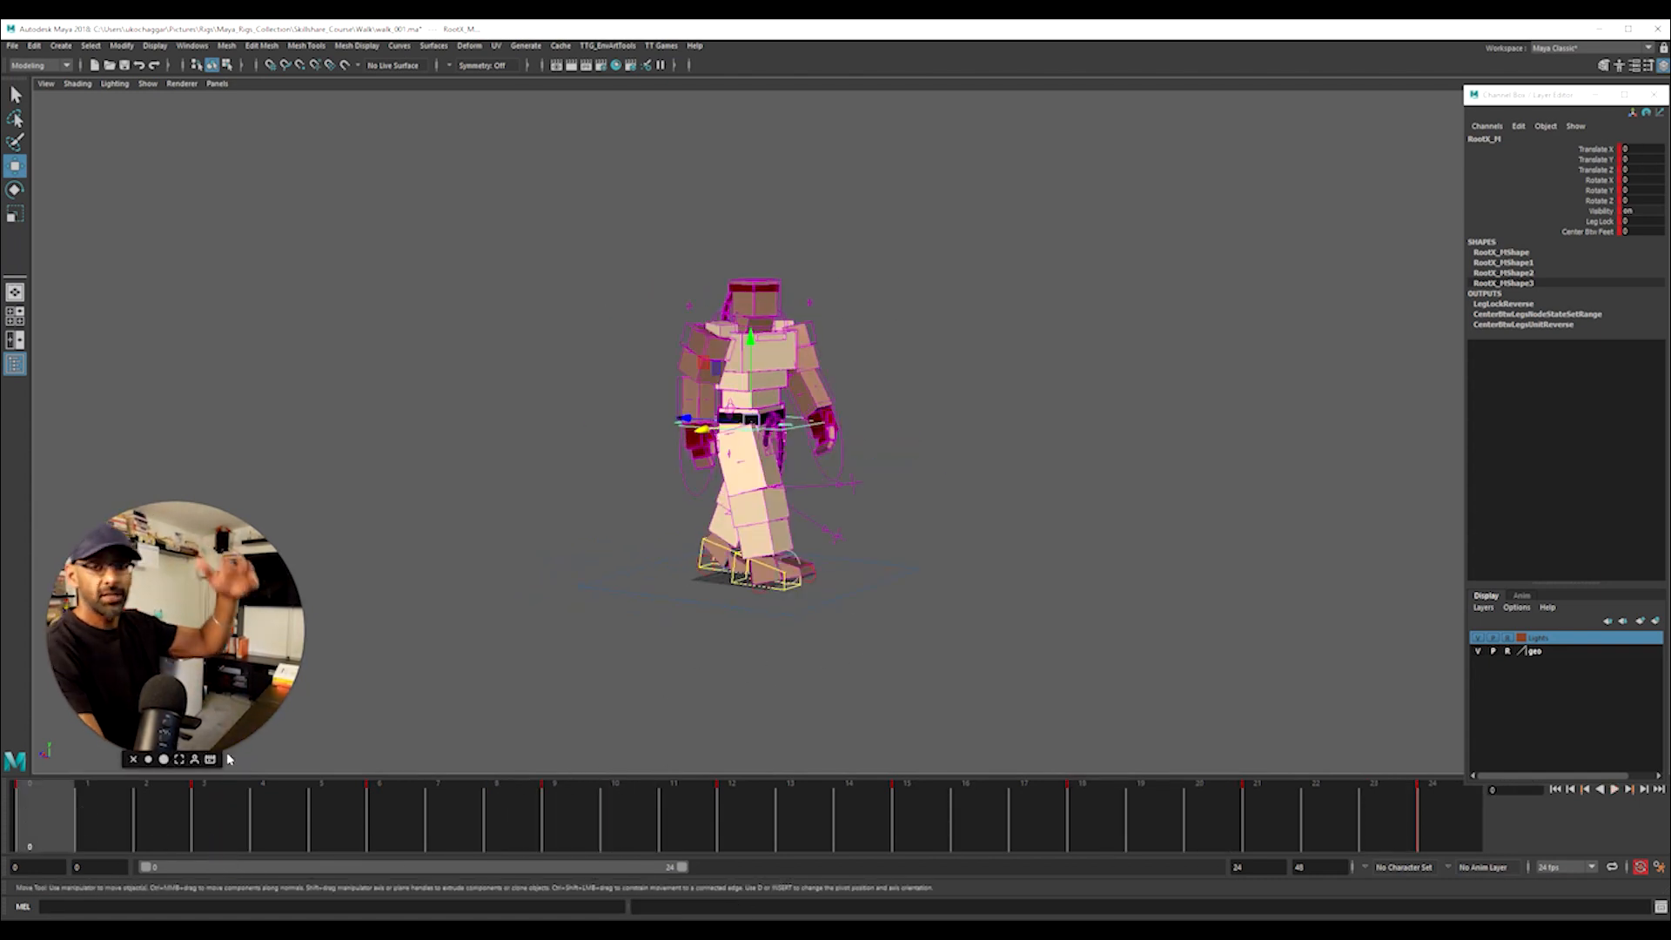
{"action": "key", "text": "alt+v"}
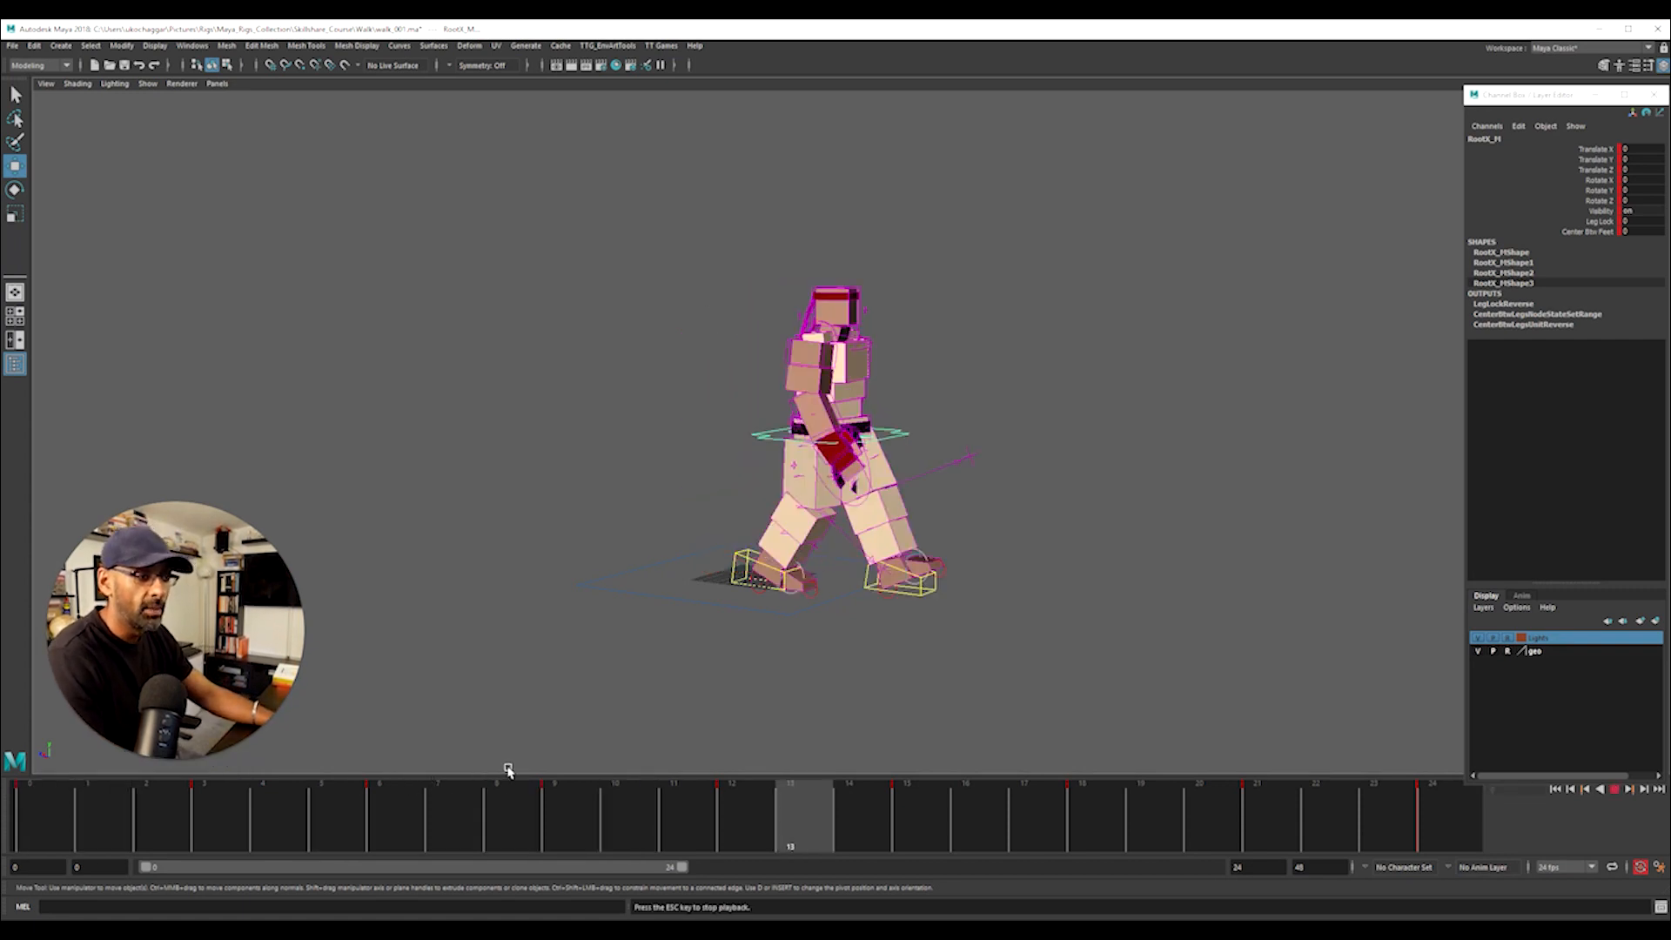
Switch to the orthographic side view and play the walk cycle to review the root's forward movement
{"action": "key", "text": "Escape"}
{"action": "key", "text": "space"}
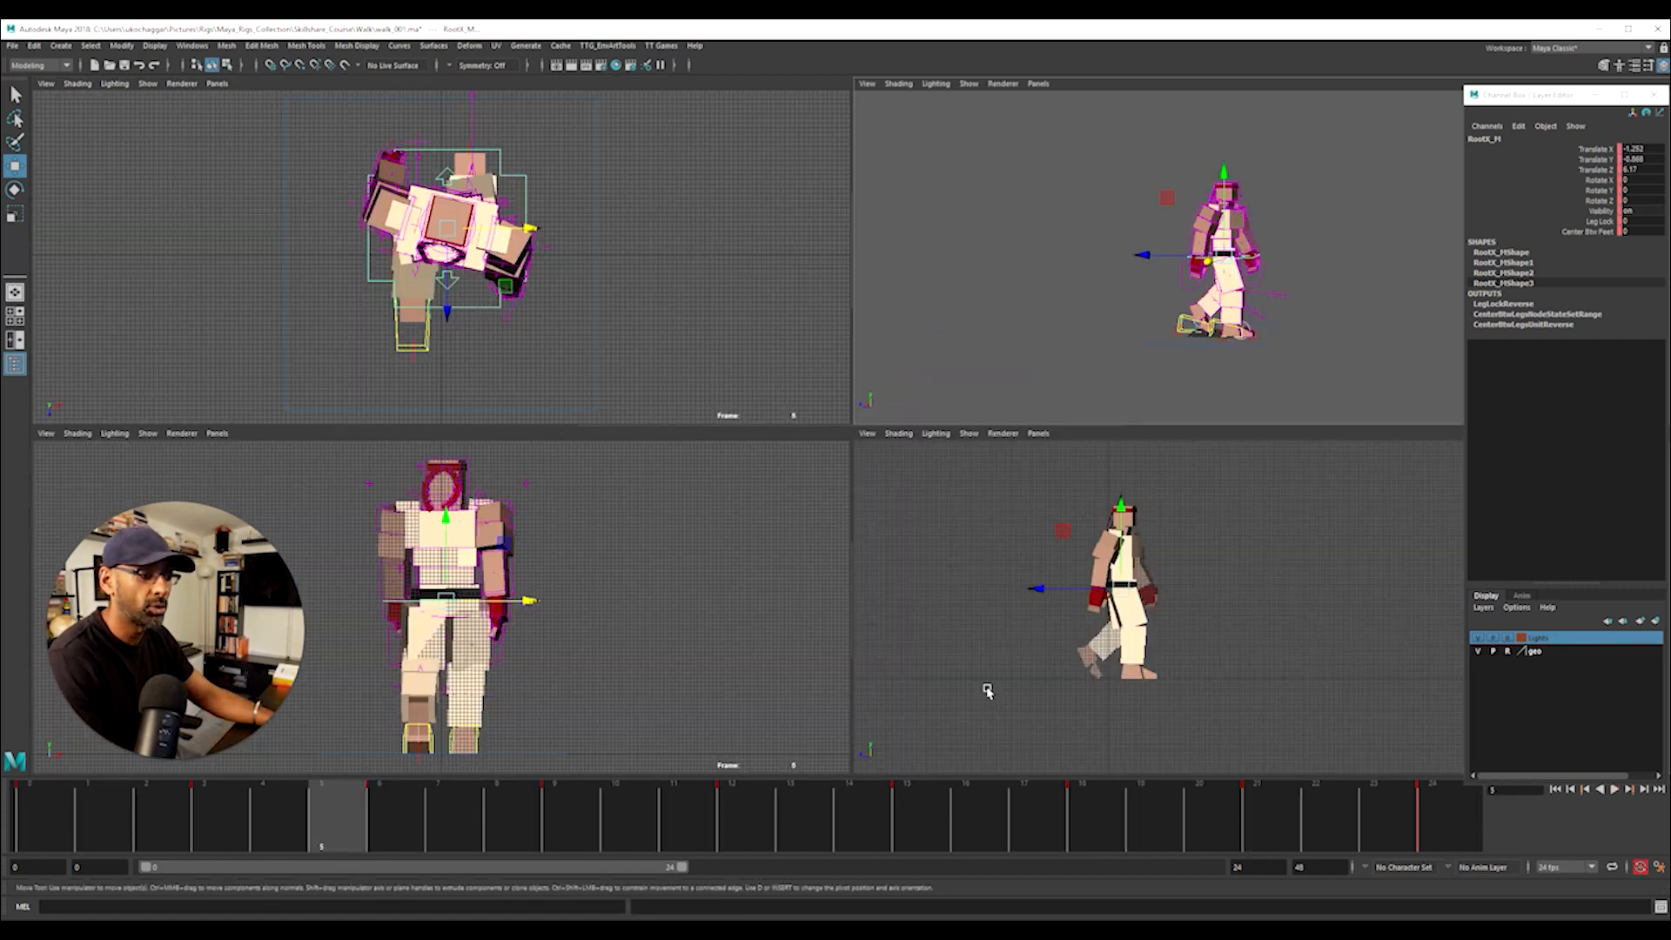
{"action": "key", "text": "space"}
{"action": "key", "text": "alt+v"}
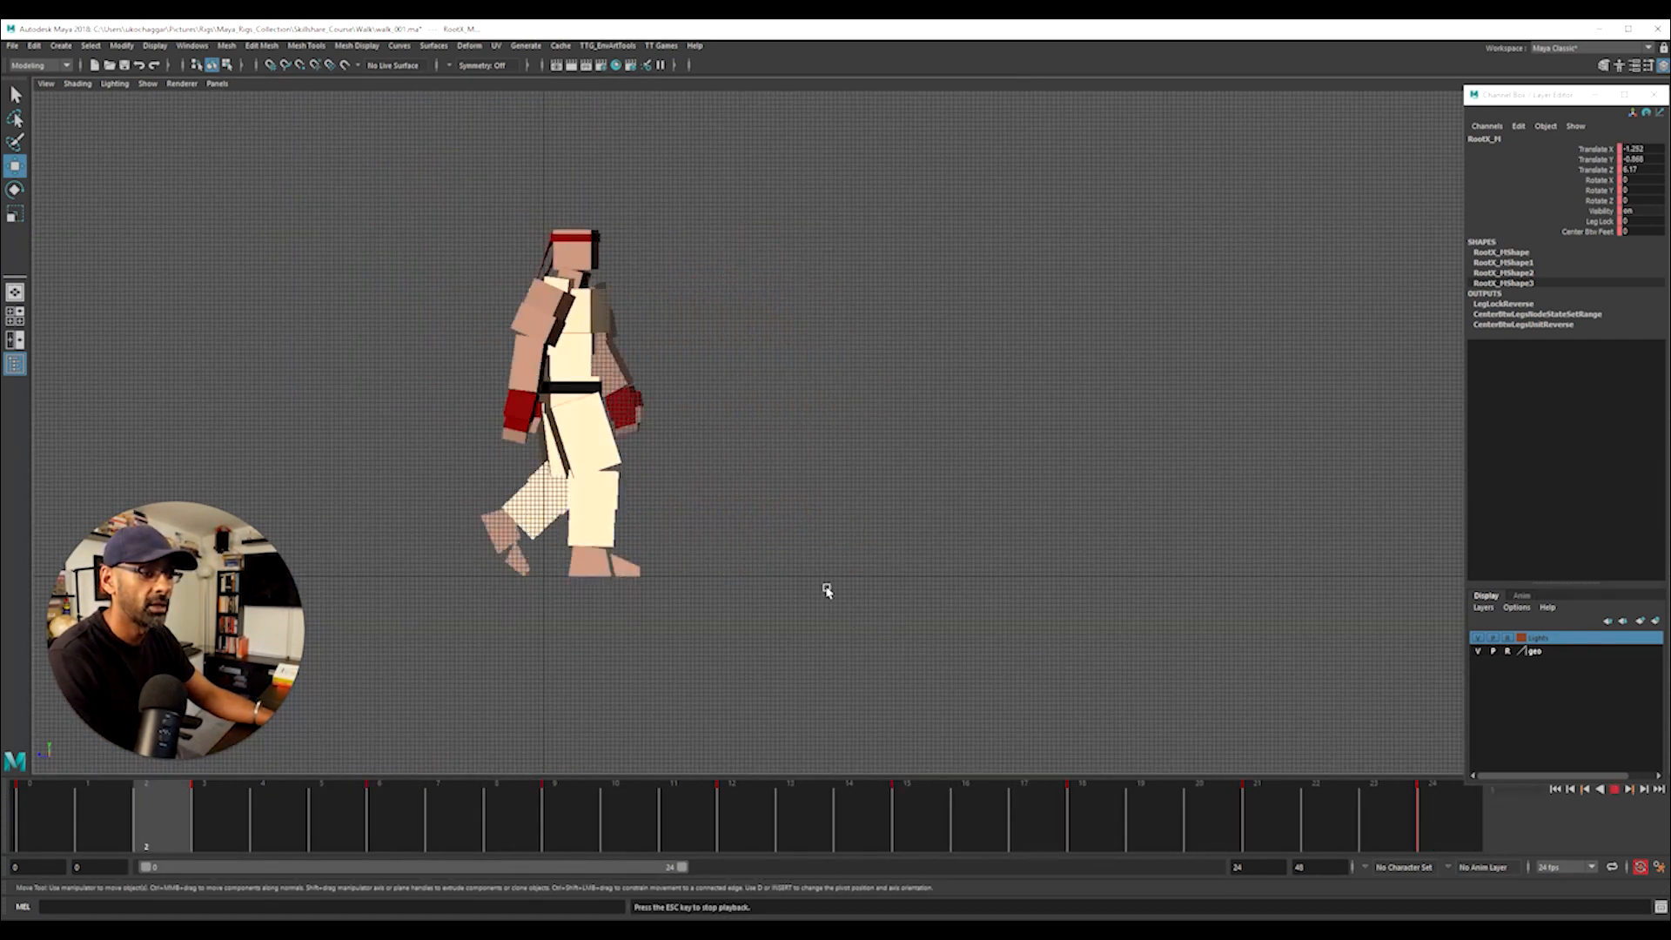
{"action": "key", "text": "Escape"}
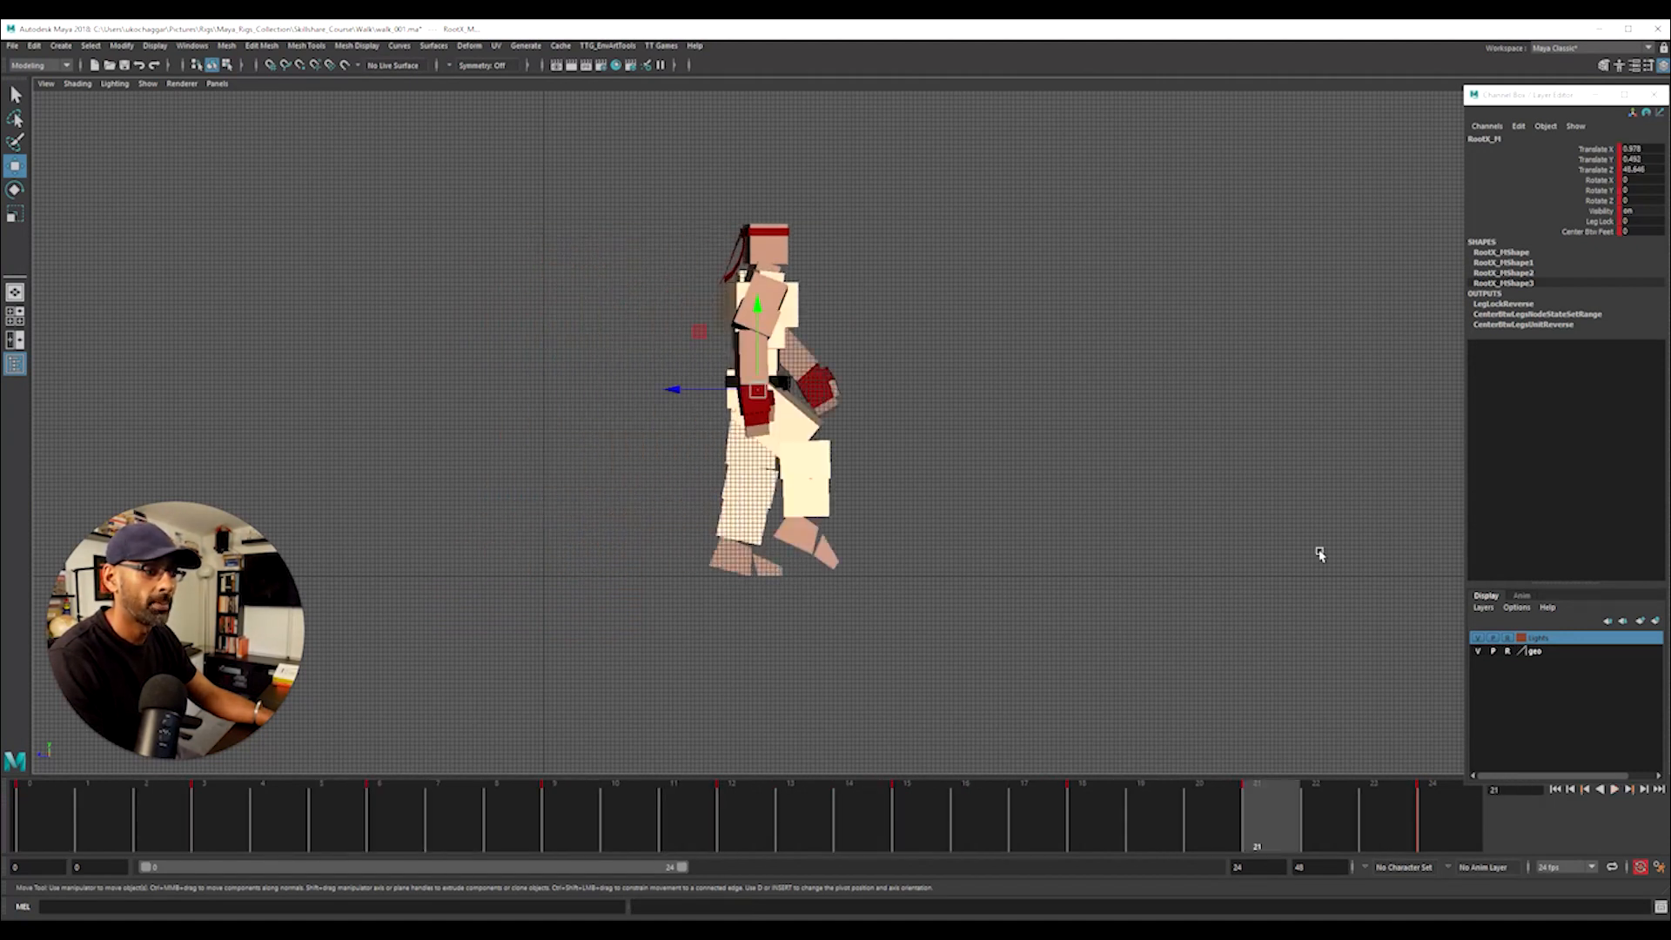
Show the root's Translate Z curve in the Graph Editor, raise its frame 21 key slightly, and replay the walk from the side
{"action": "left_click_drag", "start_coordinate": [658, 157], "coordinate": [616, 123]}
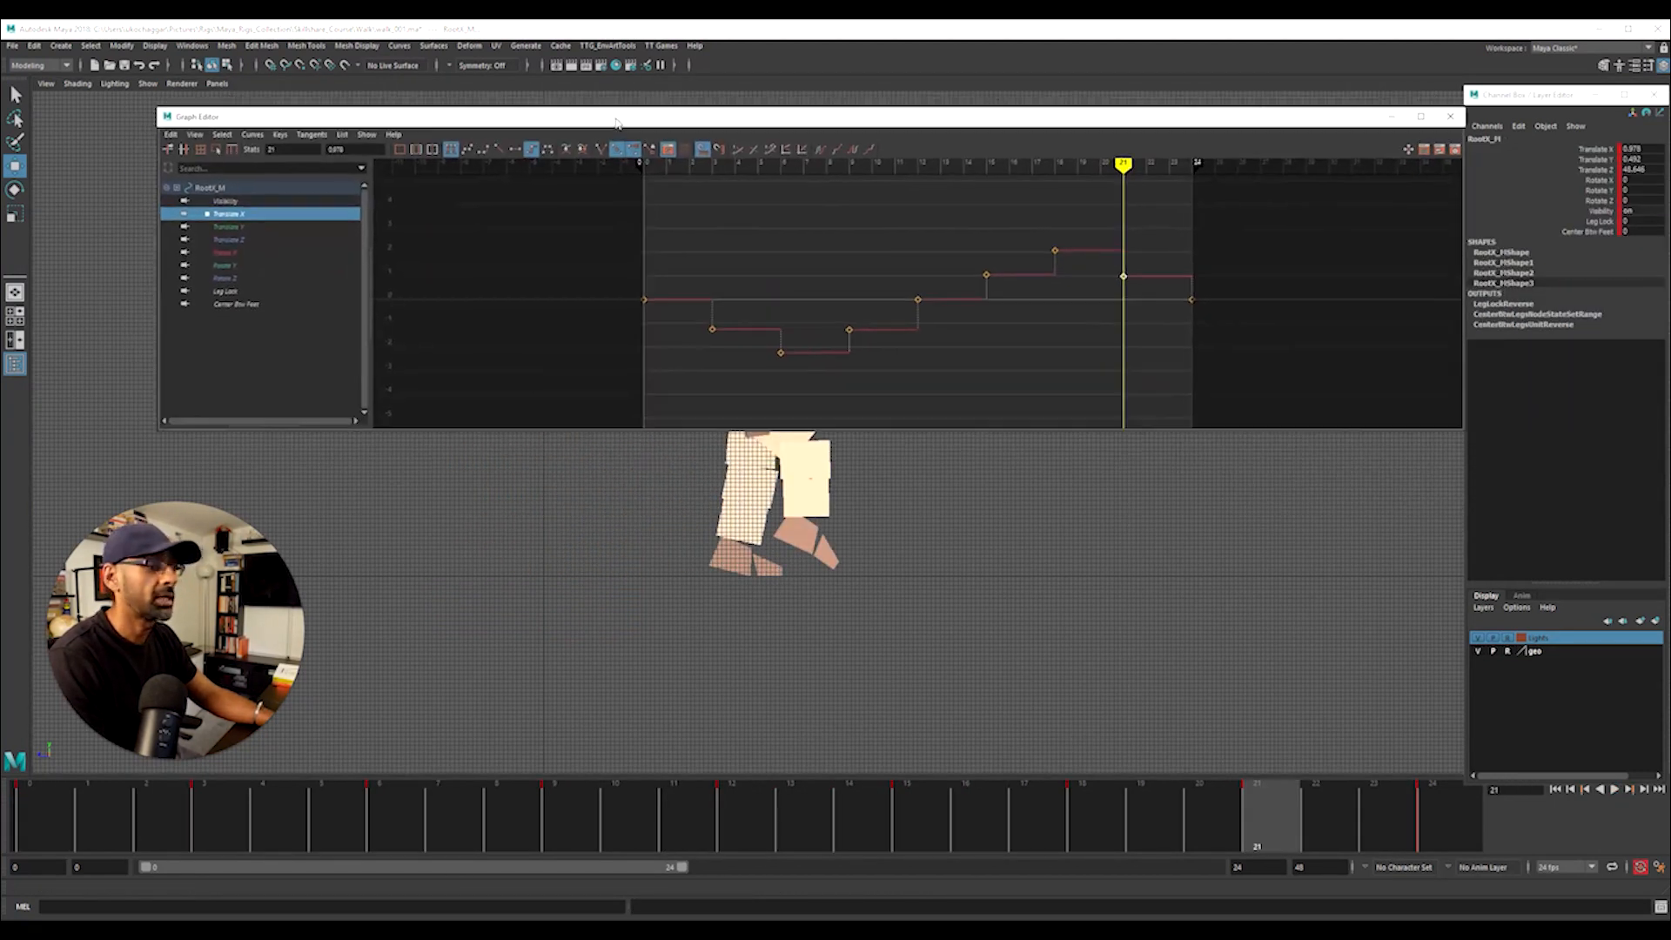
{"action": "left_click", "coordinate": [297, 240]}
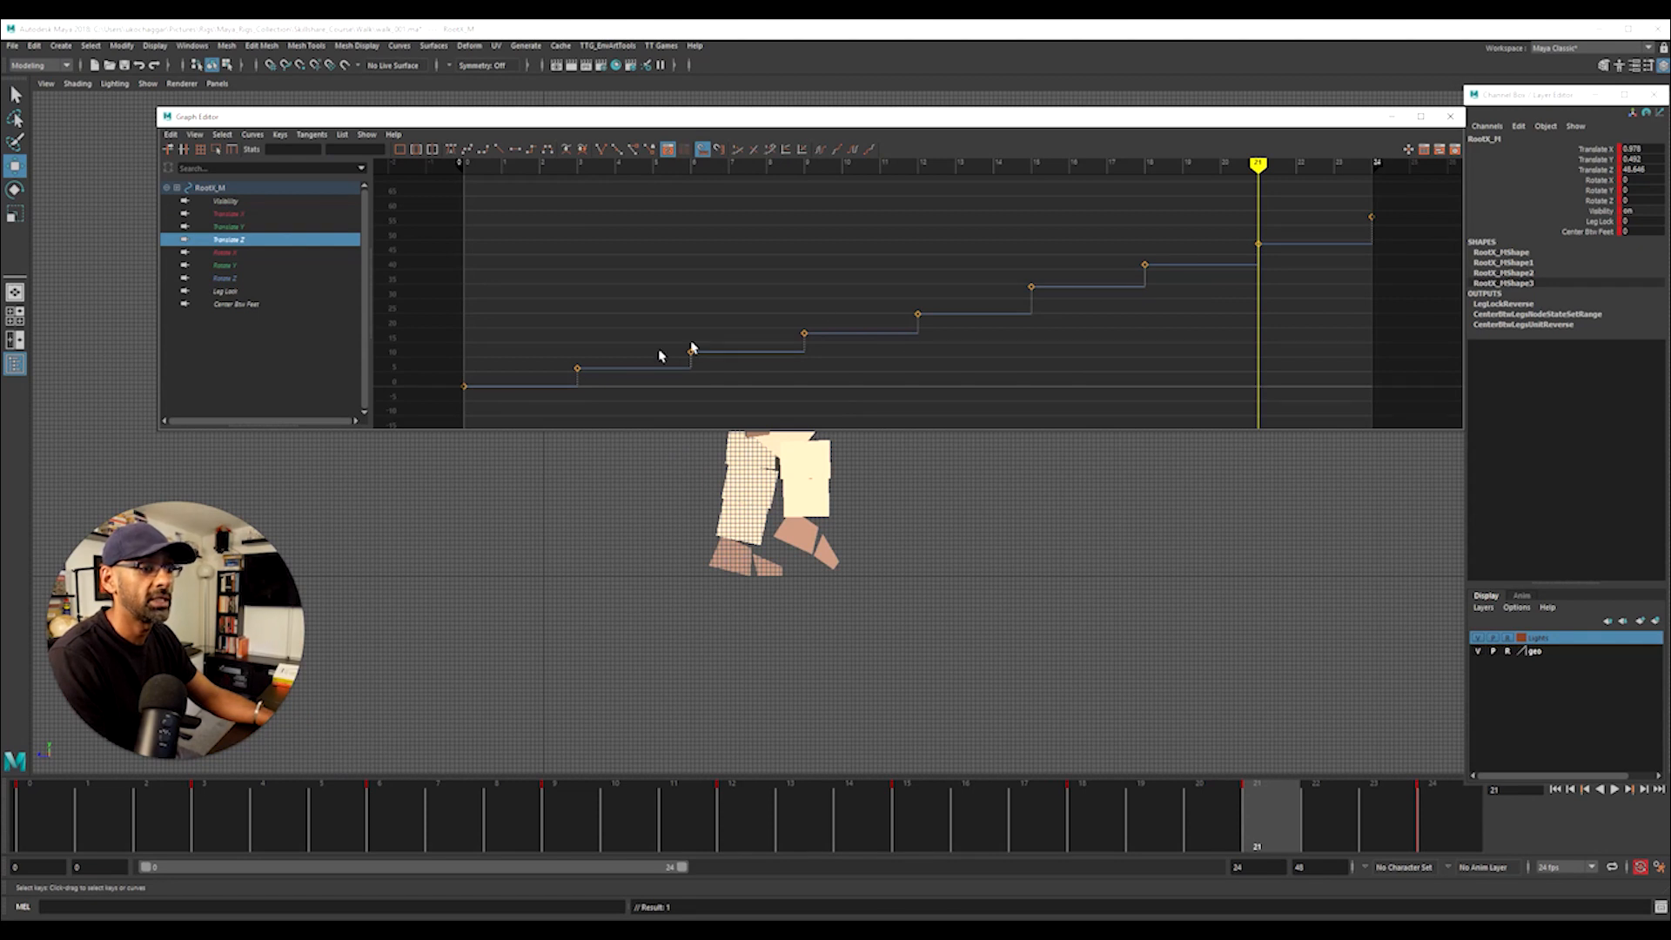
{"action": "left_click_drag", "start_coordinate": [1217, 217], "coordinate": [1296, 265]}
{"action": "middle_click_drag", "start_coordinate": [1286, 254], "coordinate": [1292, 257], "text": "shift"}
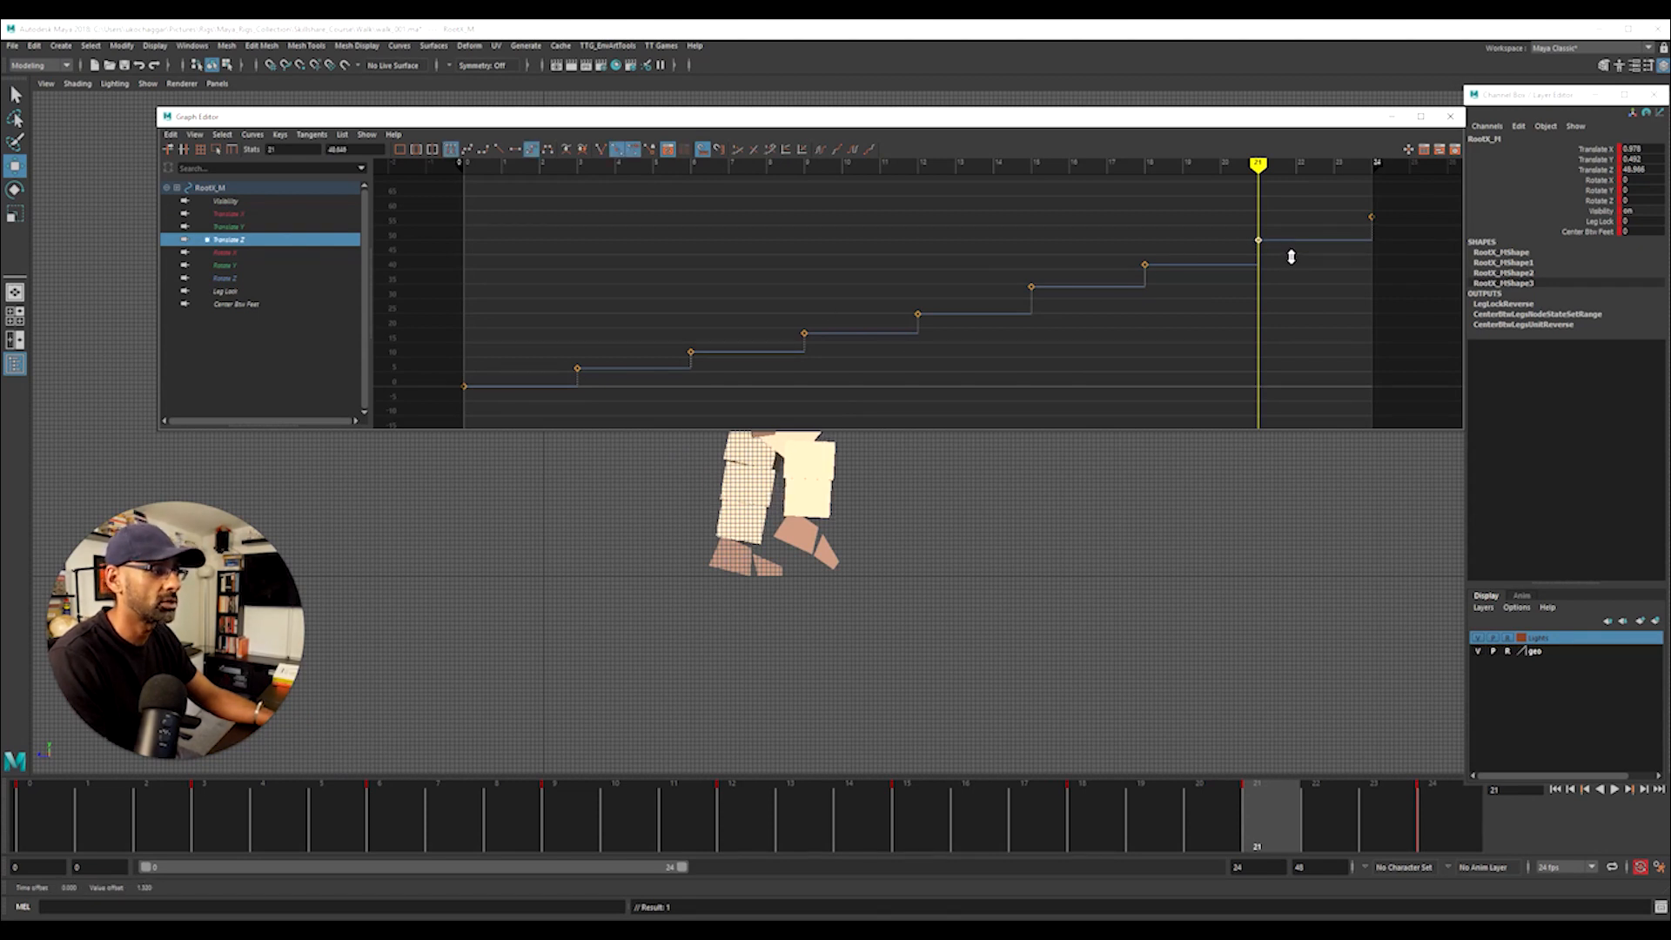
{"action": "left_click_drag", "start_coordinate": [788, 124], "coordinate": [831, 4]}
{"action": "key", "text": "alt+v"}
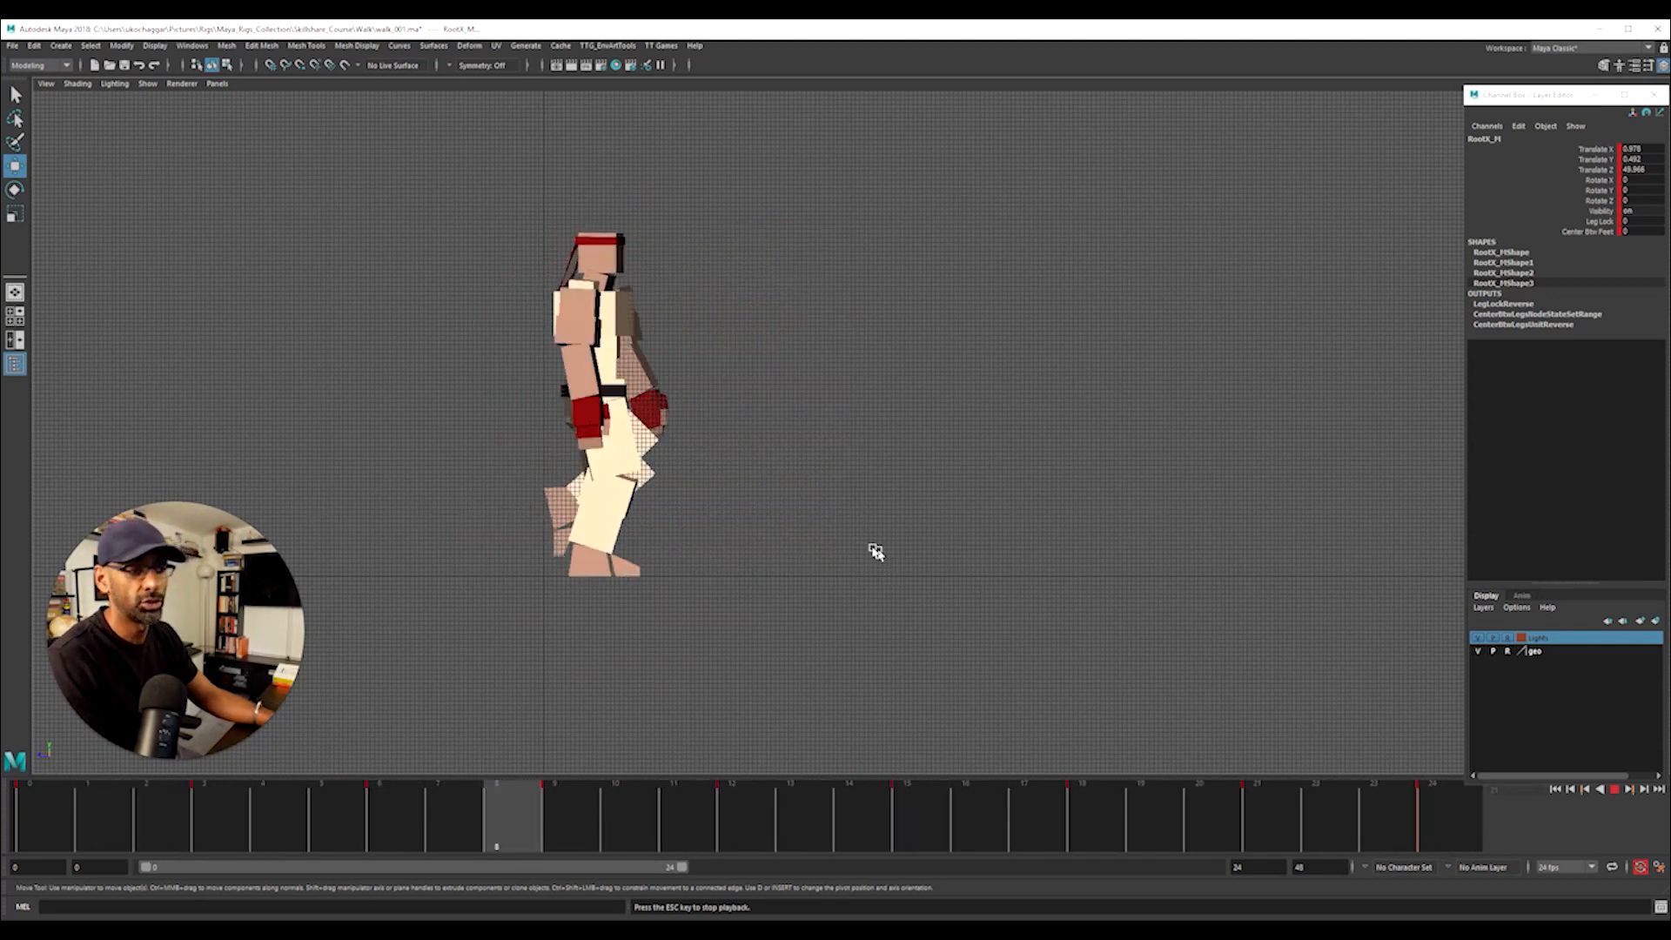
{"action": "key", "text": "Escape"}
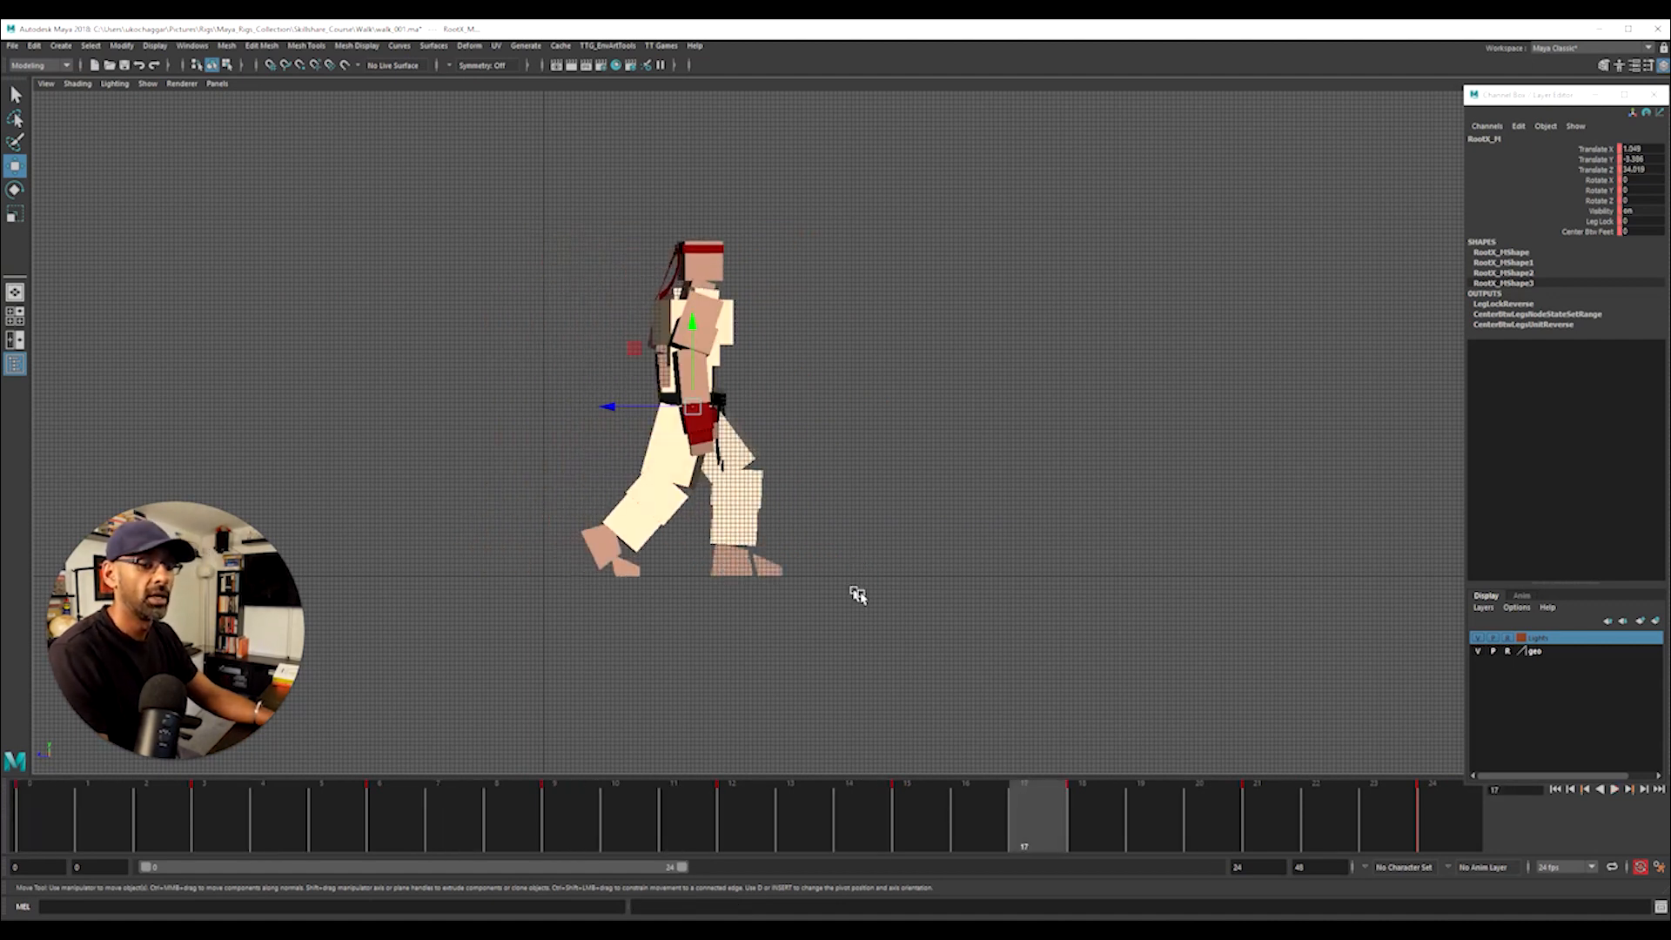
Return to frame 0, deselect the root control and save the scene
{"action": "left_click", "coordinate": [39, 817]}
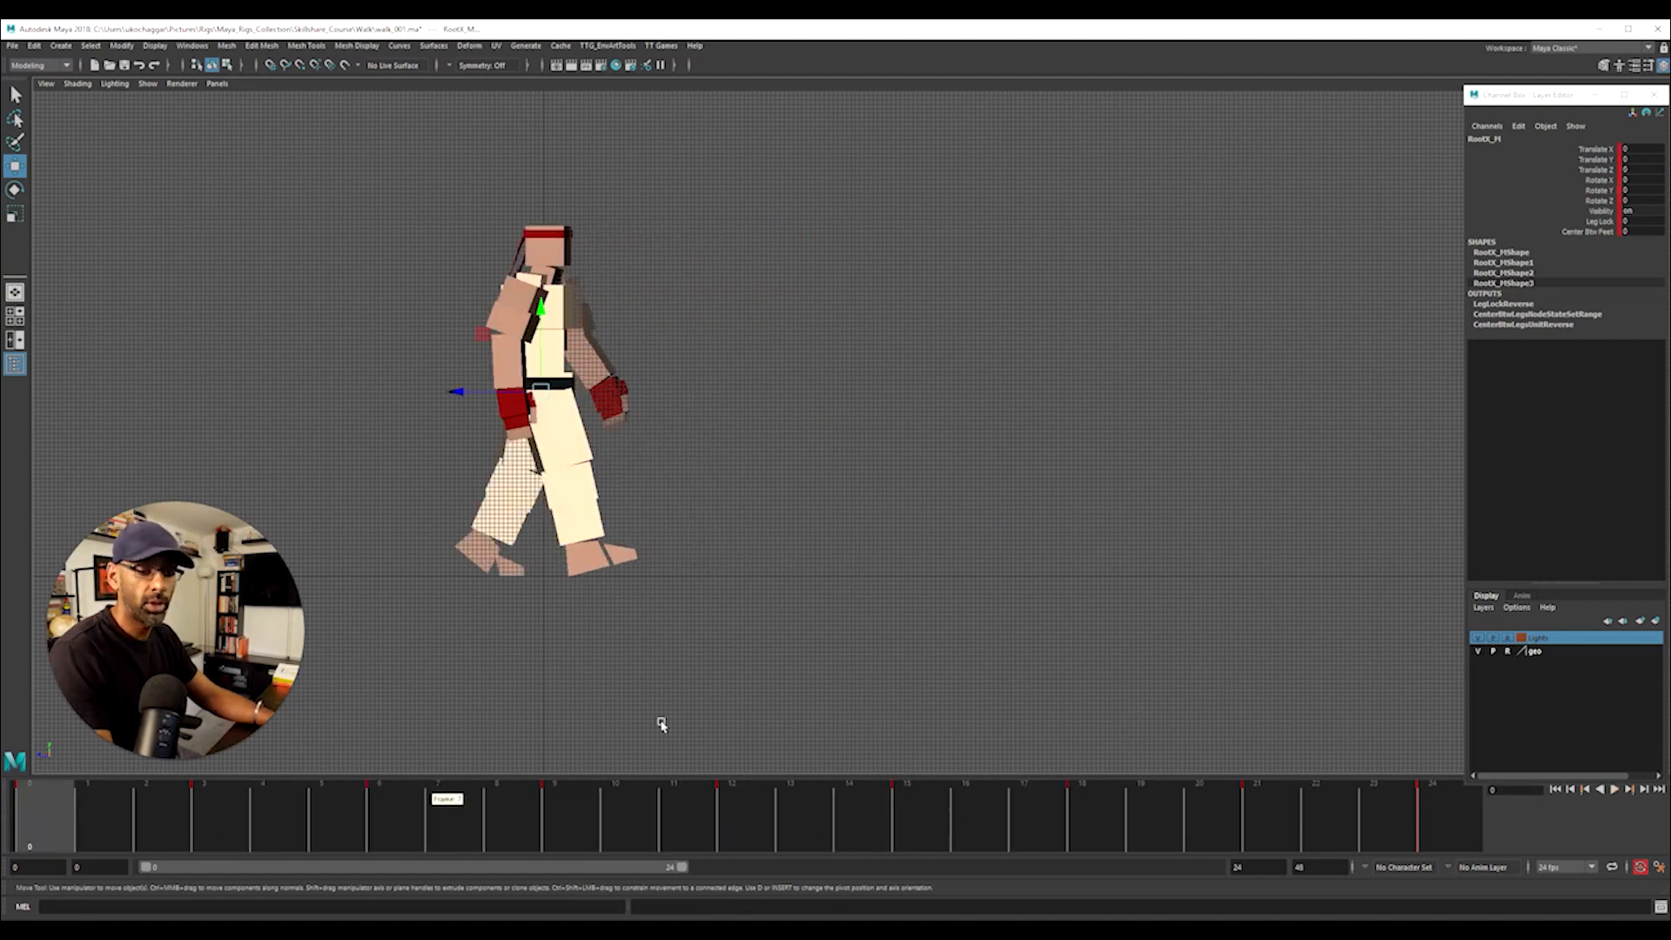
{"action": "left_click", "coordinate": [760, 473]}
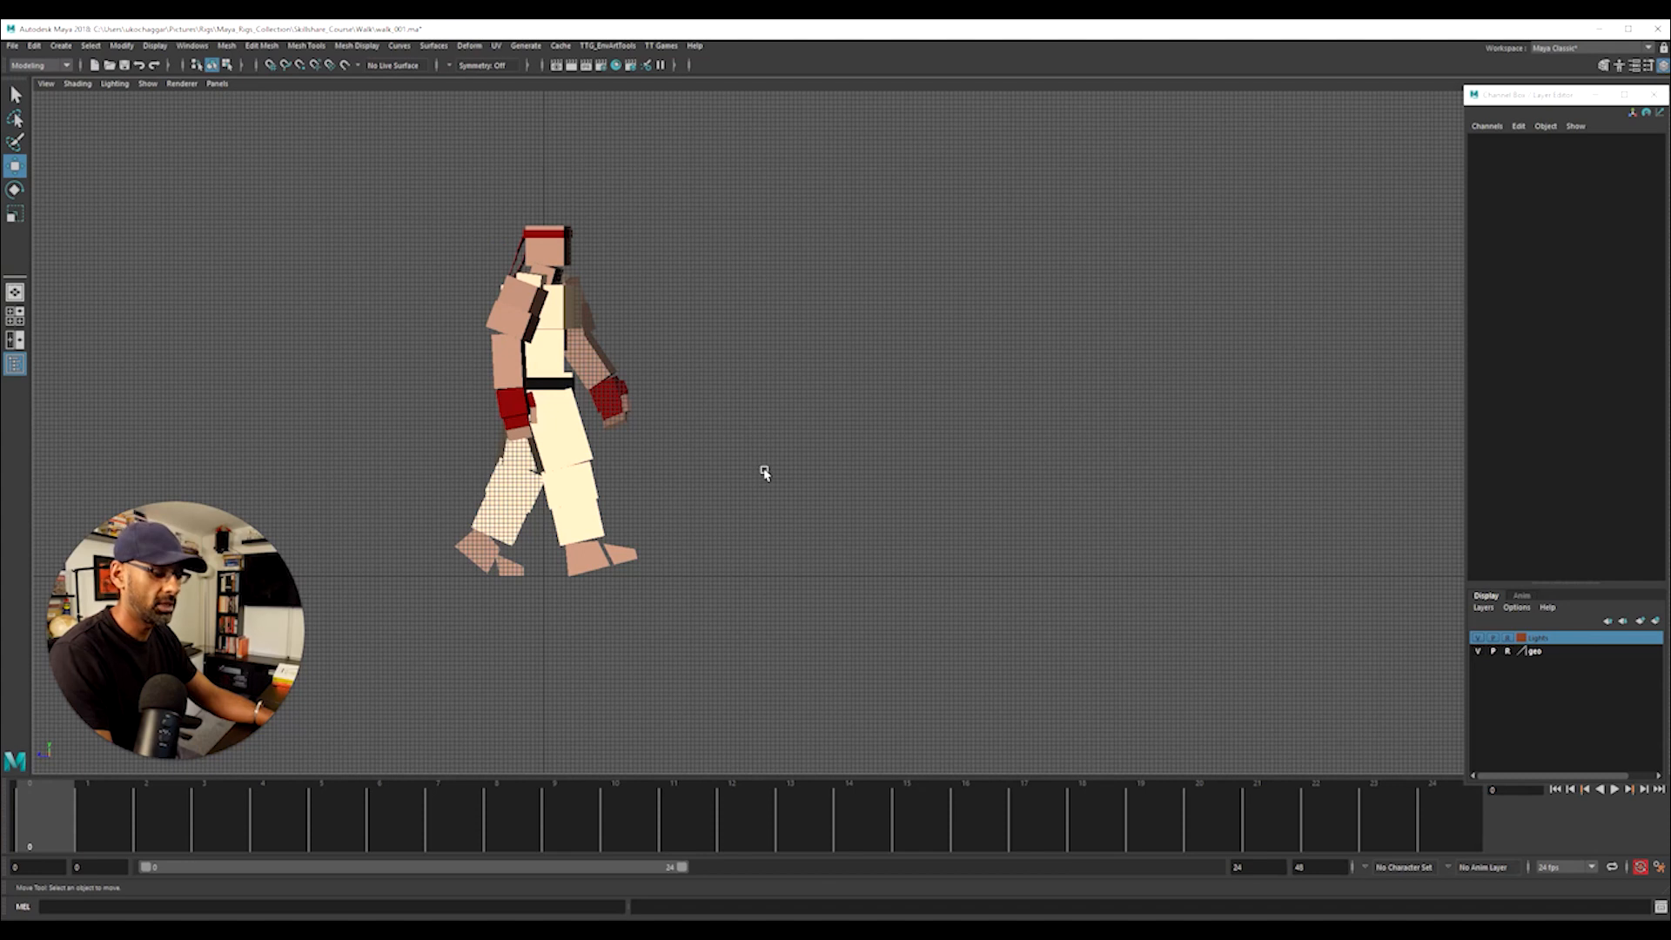
{"action": "key", "text": "ctrl+s"}
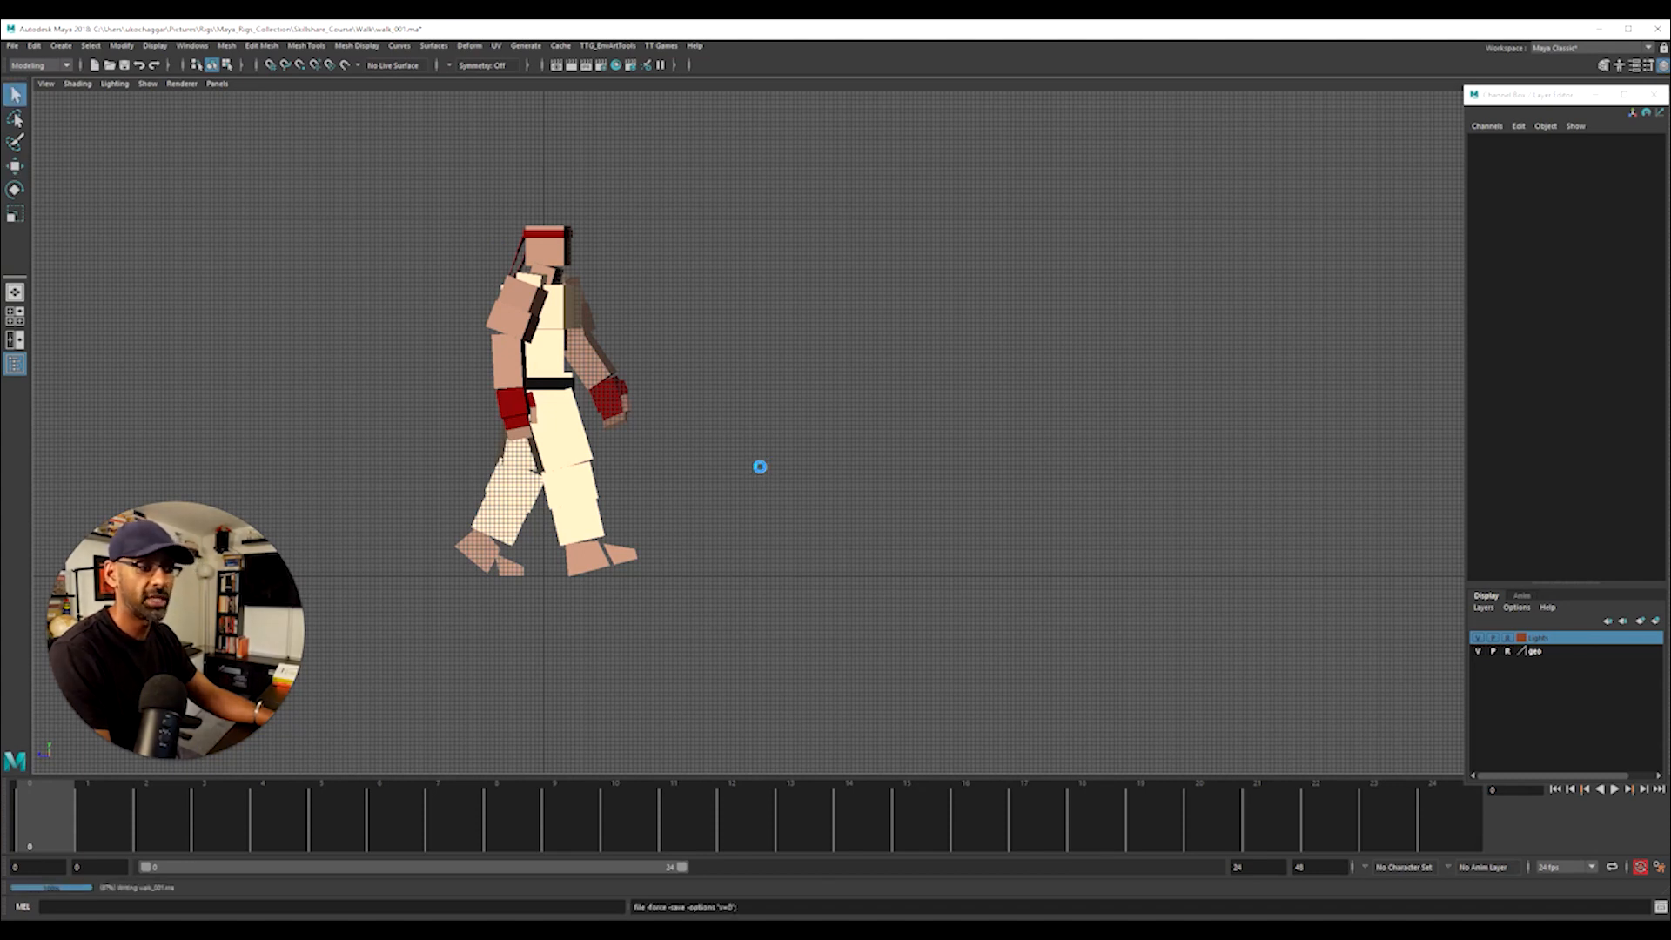